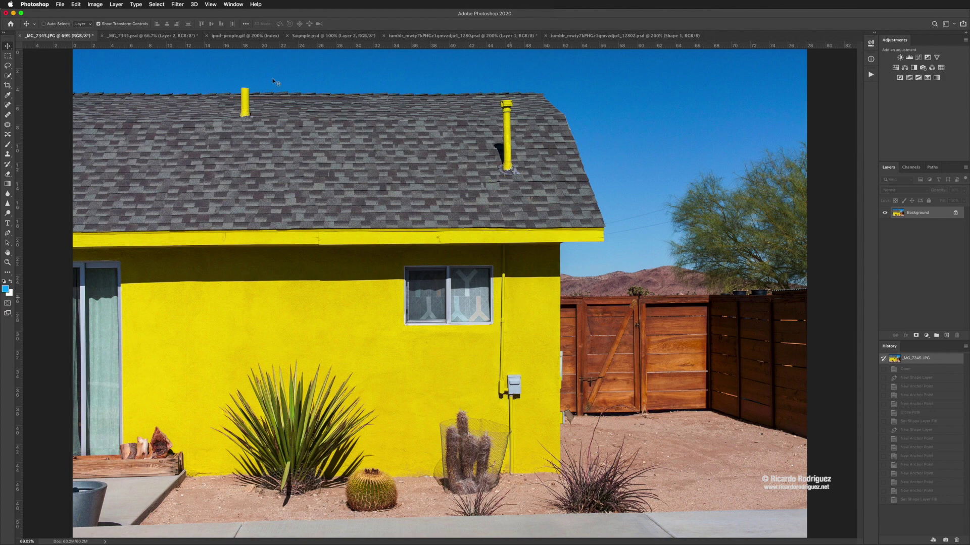
# Look through the open example documents: the house illustration, the iPod silhouettes, the painted portrait and the two dancer files
pyautogui.click(143, 39)
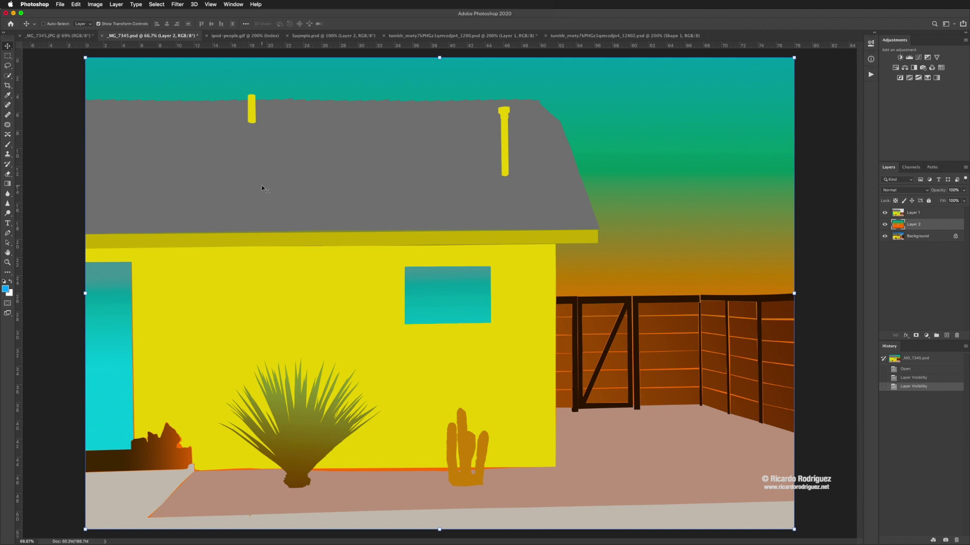
pyautogui.click(146, 76)
pyautogui.click(147, 75)
pyautogui.click(233, 37)
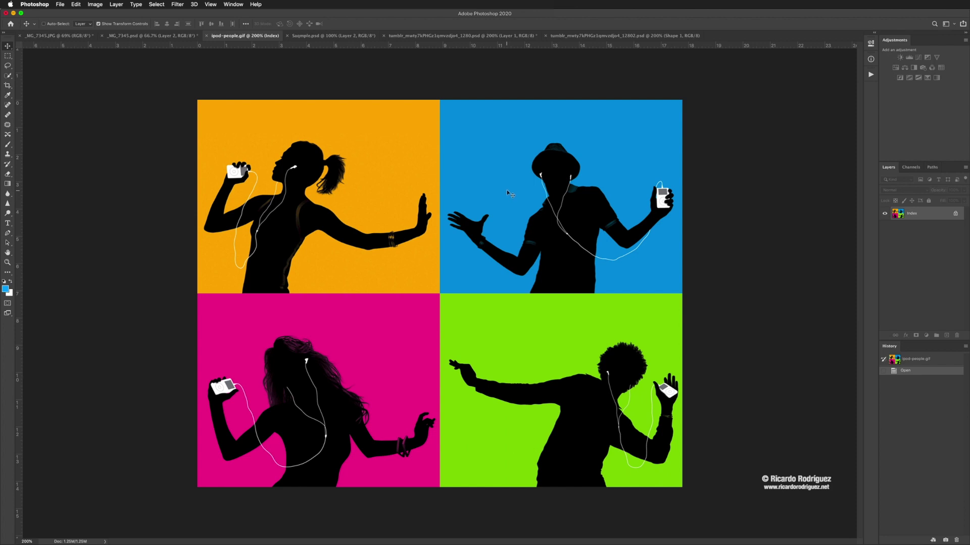
pyautogui.click(314, 37)
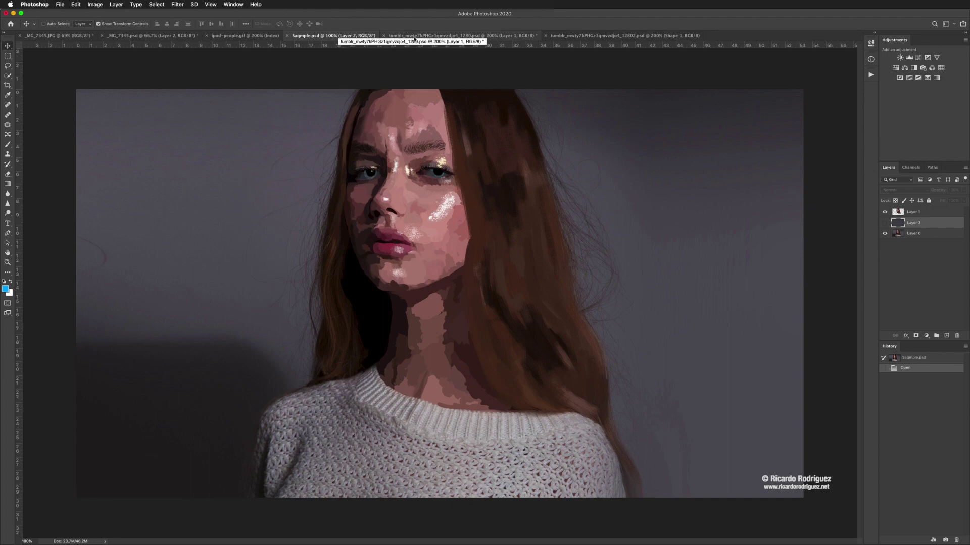
pyautogui.click(412, 35)
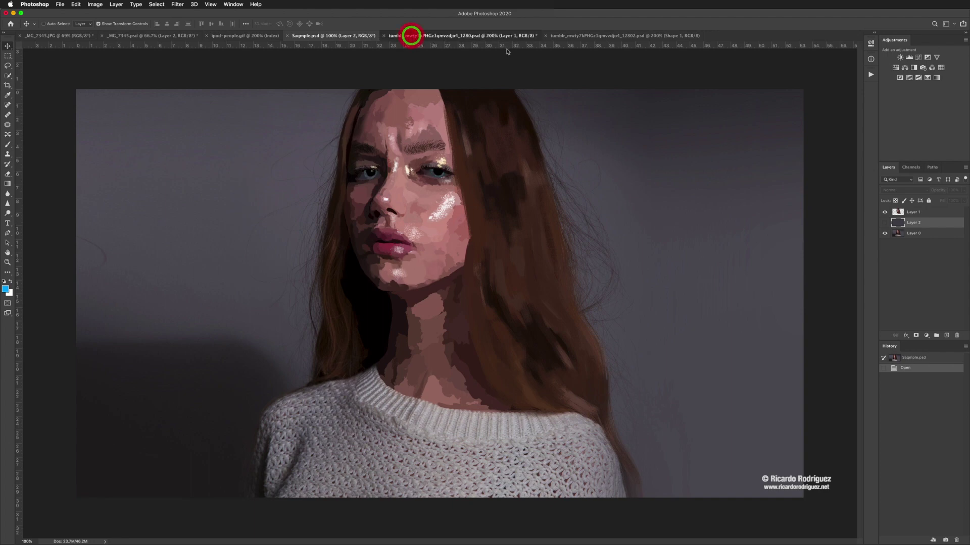
pyautogui.click(571, 36)
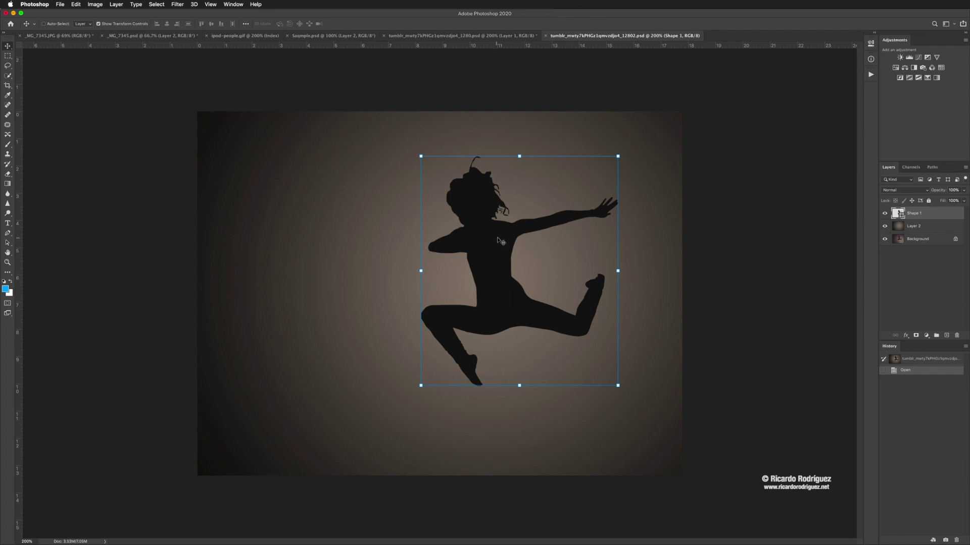
# Move the dancer silhouette across the gradient background and bring it back near the centre of the canvas
pyautogui.moveTo(500, 239); pyautogui.dragTo(357, 264)
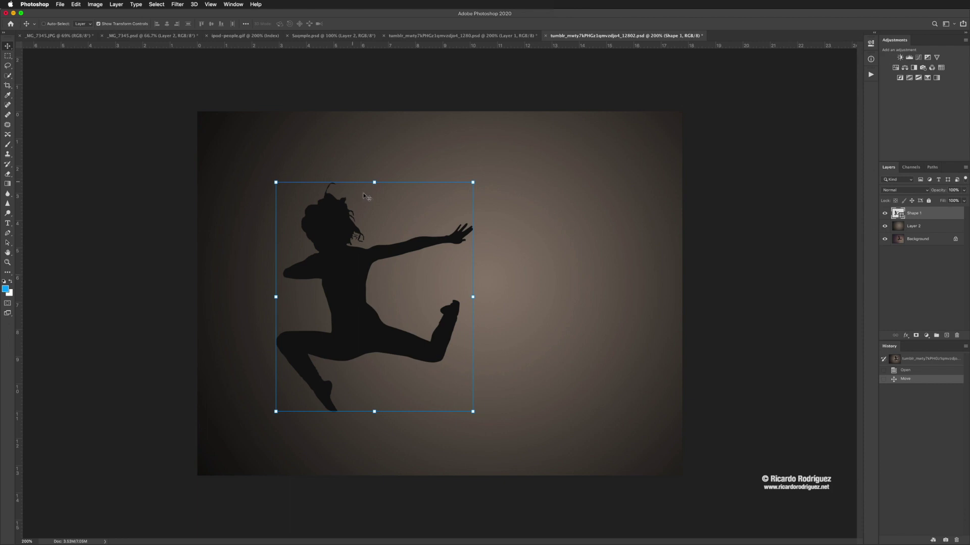
pyautogui.moveTo(348, 278); pyautogui.dragTo(458, 250)
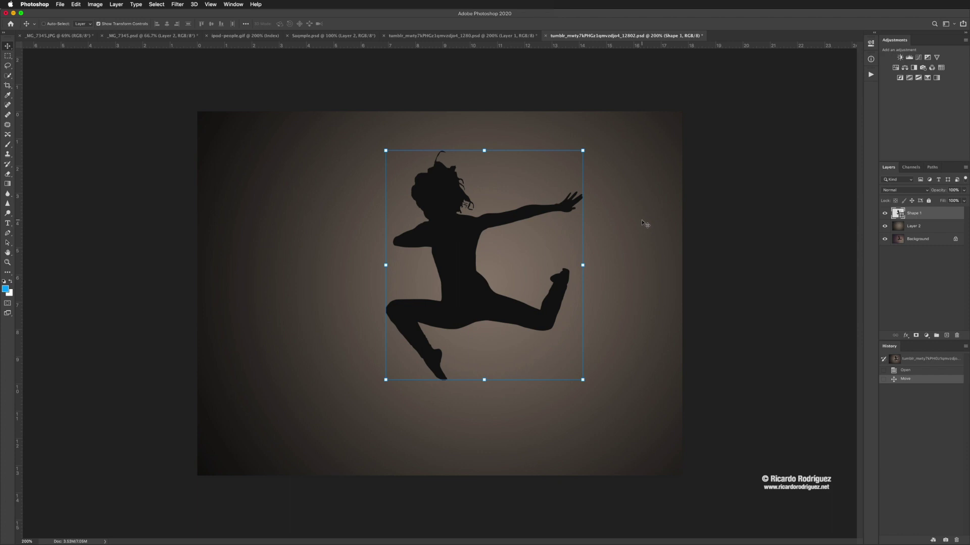
# In the dancer photo document, ready the Pen tool in Shape mode with a red fill
pyautogui.click(464, 38)
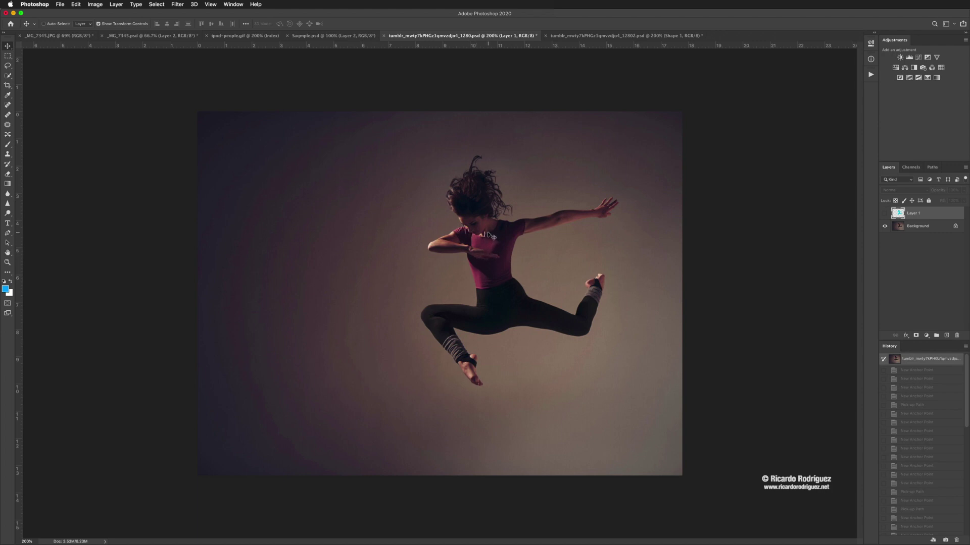
pyautogui.press('p')
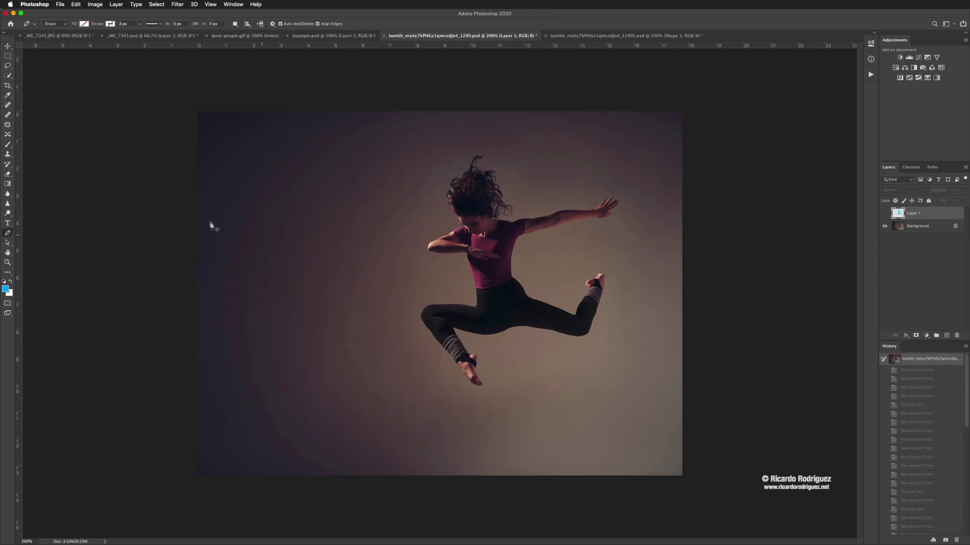
pyautogui.click(84, 24)
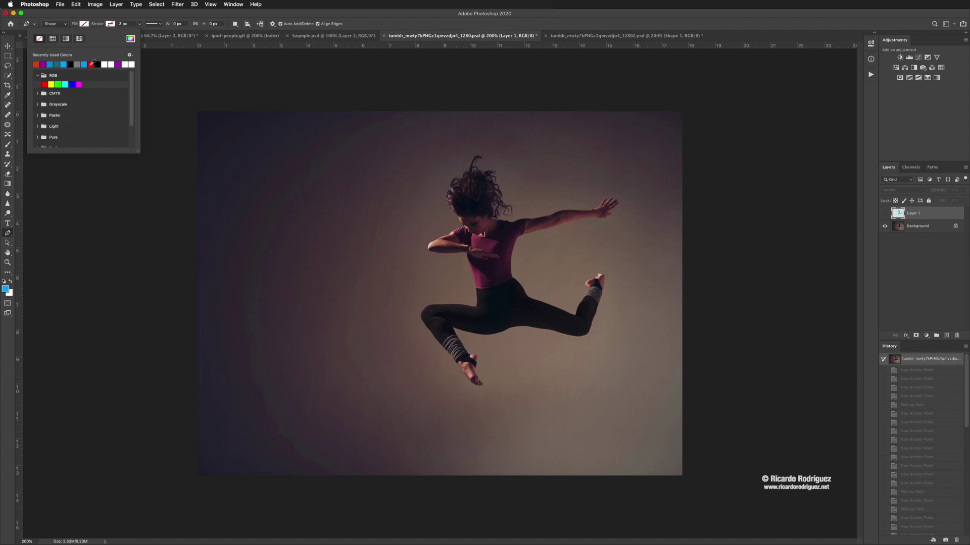
pyautogui.click(91, 64)
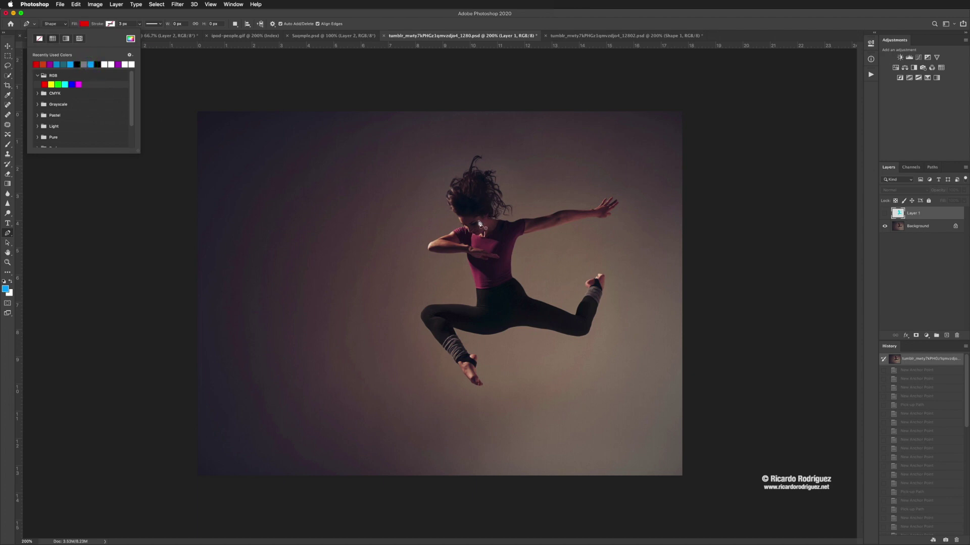
# Start the shape at the dancer's neck and trace around her head and hair with closely spaced anchor points
pyautogui.click(463, 226)
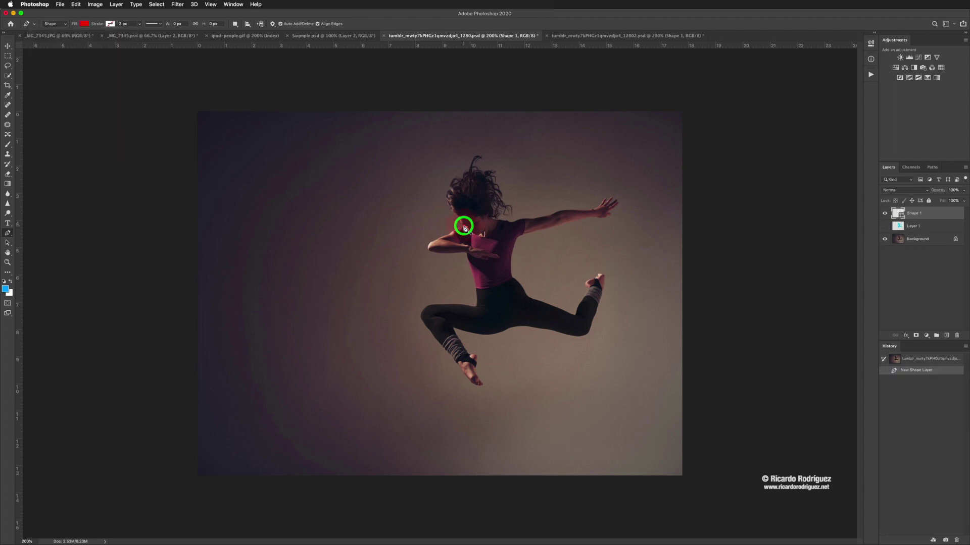
pyautogui.click(456, 212)
pyautogui.click(447, 201)
pyautogui.click(449, 190)
pyautogui.click(461, 180)
pyautogui.click(474, 174)
pyautogui.click(484, 172)
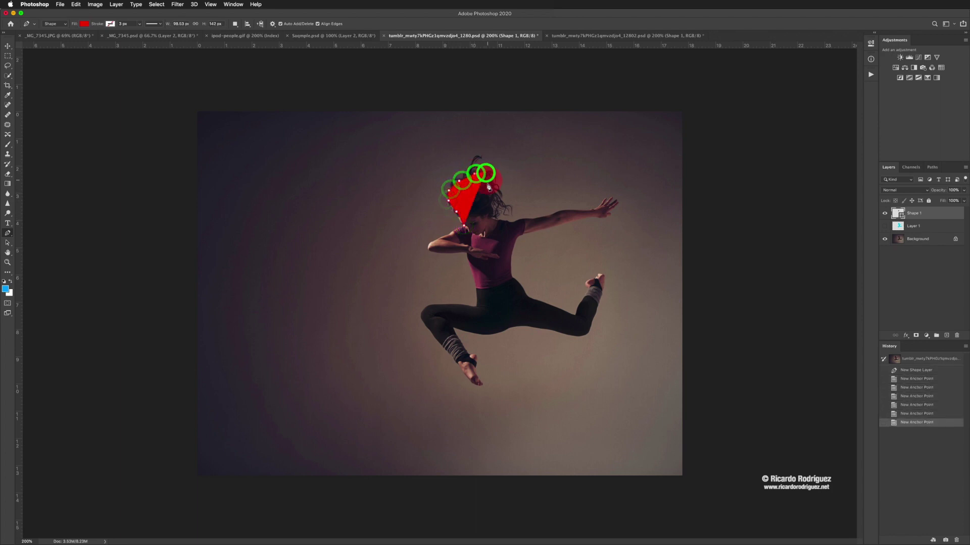
pyautogui.click(492, 189)
pyautogui.click(494, 204)
pyautogui.click(490, 215)
# Continue the path over the shoulder and along the upper edge of the outstretched arm
pyautogui.click(494, 221)
pyautogui.click(501, 222)
pyautogui.click(509, 225)
pyautogui.click(513, 223)
pyautogui.click(521, 219)
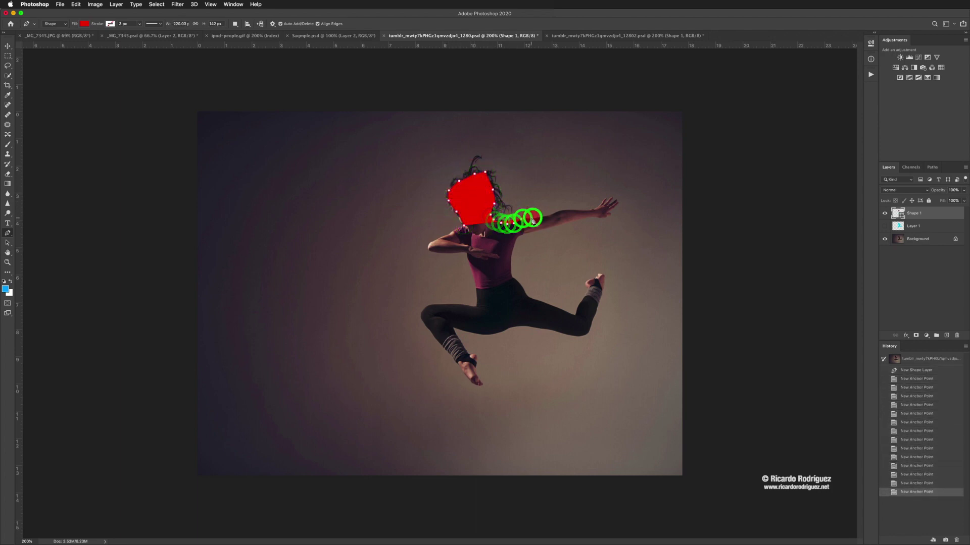
pyautogui.click(531, 217)
pyautogui.click(540, 218)
pyautogui.click(548, 215)
pyautogui.click(555, 213)
pyautogui.click(562, 210)
pyautogui.click(571, 210)
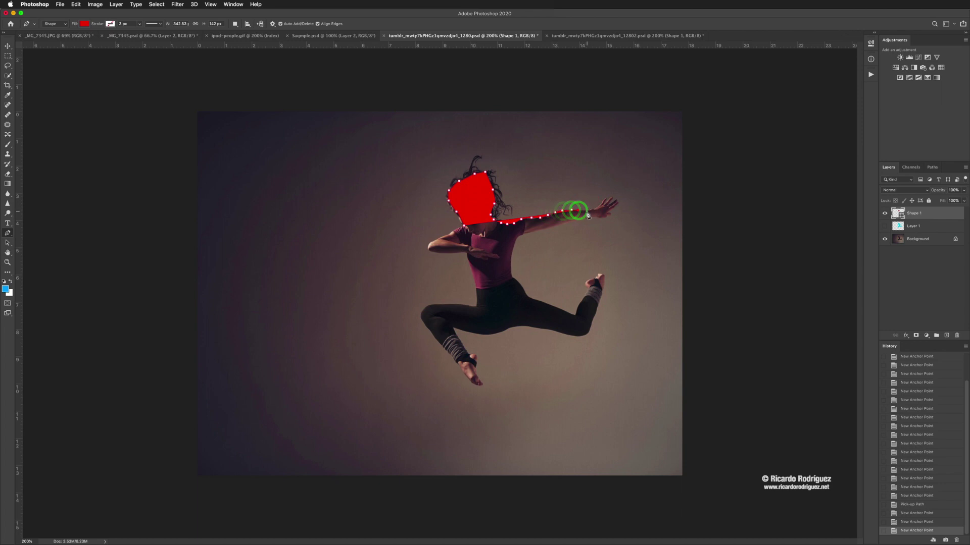
# Trace the wrist and around the fingers of the outstretched hand
pyautogui.click(581, 208)
pyautogui.click(588, 207)
pyautogui.click(596, 203)
pyautogui.click(603, 198)
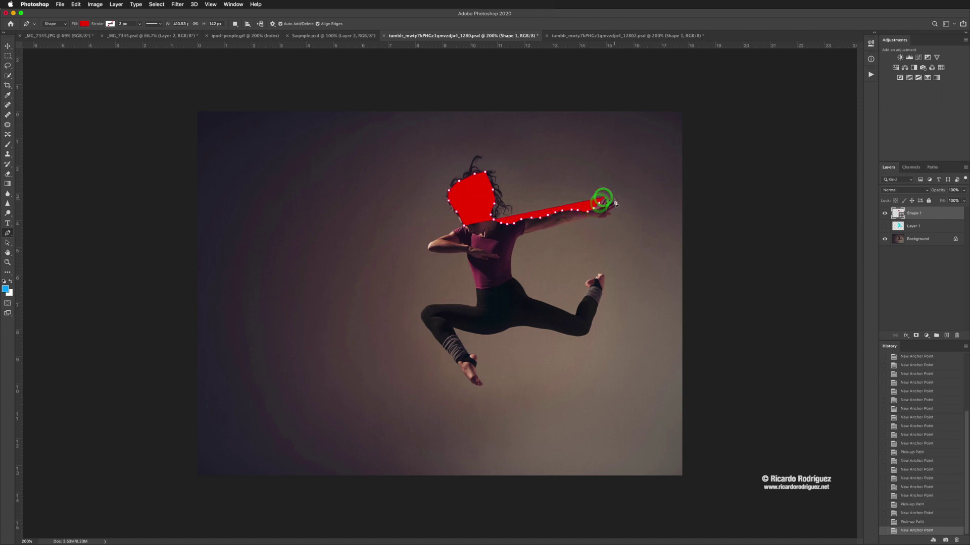
pyautogui.click(614, 195)
pyautogui.click(617, 203)
pyautogui.click(613, 218)
pyautogui.click(615, 215)
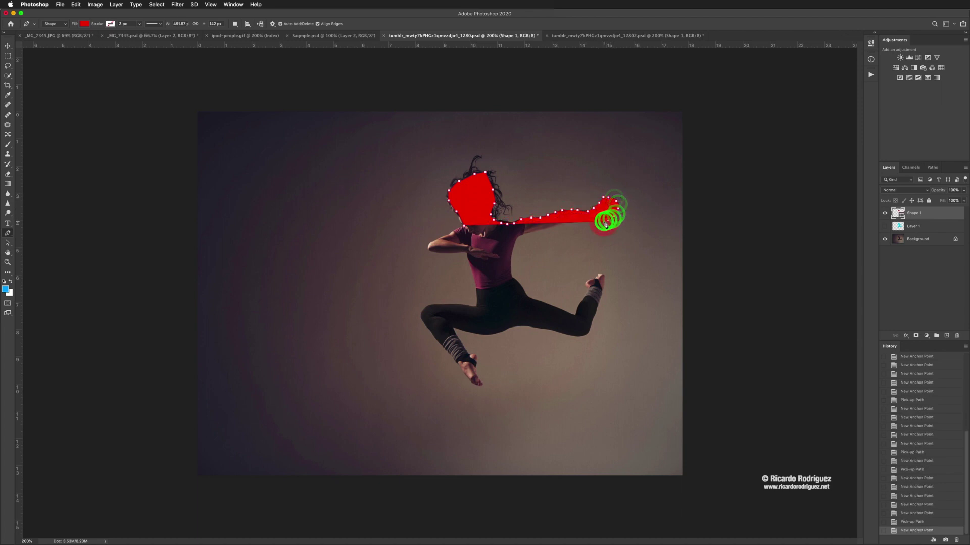
pyautogui.click(604, 221)
# Trace back along the underside of the outstretched arm to the armpit
pyautogui.click(574, 218)
pyautogui.click(562, 223)
pyautogui.click(549, 225)
pyautogui.click(540, 229)
pyautogui.click(532, 232)
pyautogui.click(526, 238)
pyautogui.click(519, 243)
pyautogui.click(513, 250)
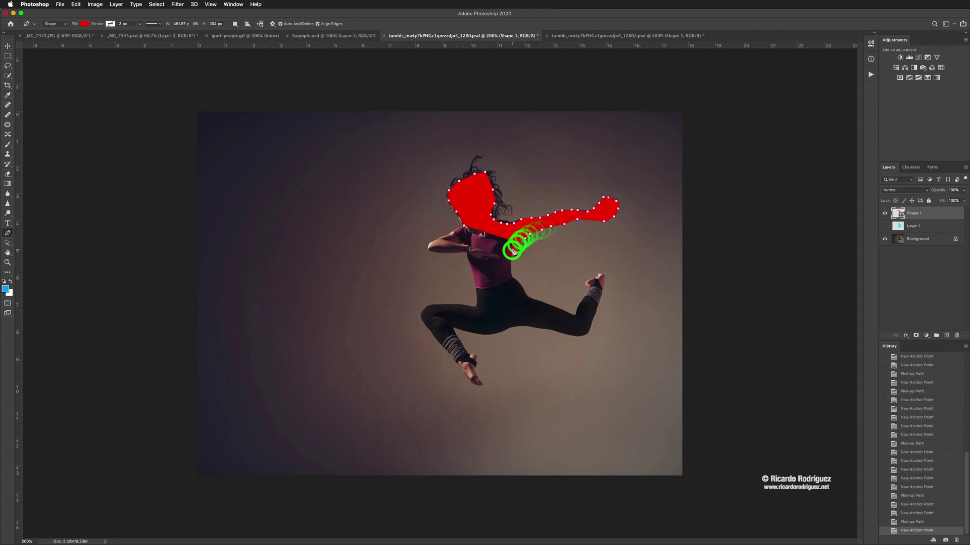
# Trace down the back and hip, and along the upper edge of the rear thigh to the bend of the knee
pyautogui.click(512, 259)
pyautogui.click(511, 268)
pyautogui.click(511, 277)
pyautogui.click(518, 286)
pyautogui.click(526, 294)
pyautogui.click(533, 298)
pyautogui.click(541, 300)
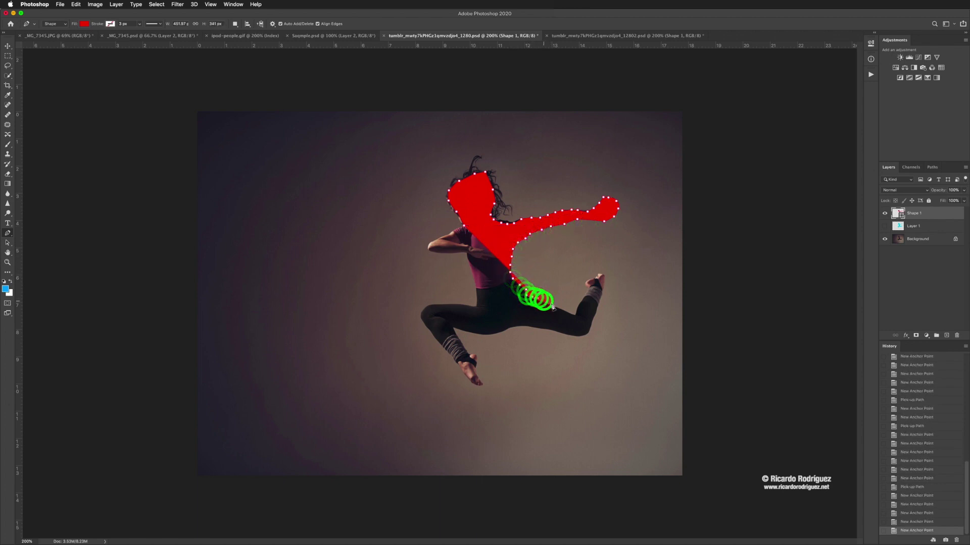
pyautogui.click(551, 303)
pyautogui.click(560, 307)
pyautogui.click(569, 311)
pyautogui.click(579, 315)
# Trace up the inner edge of the rear lower leg and around the raised foot
pyautogui.click(582, 306)
pyautogui.click(585, 298)
pyautogui.click(583, 296)
pyautogui.click(588, 289)
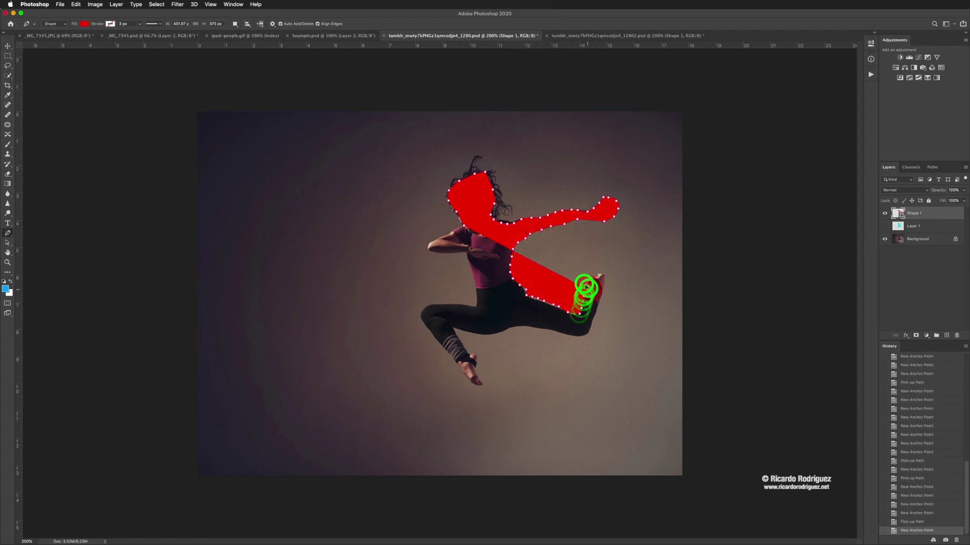
pyautogui.click(584, 284)
pyautogui.click(591, 278)
pyautogui.click(599, 276)
pyautogui.click(604, 280)
# Trace down the outer edge of the rear lower leg to the knee
pyautogui.click(601, 295)
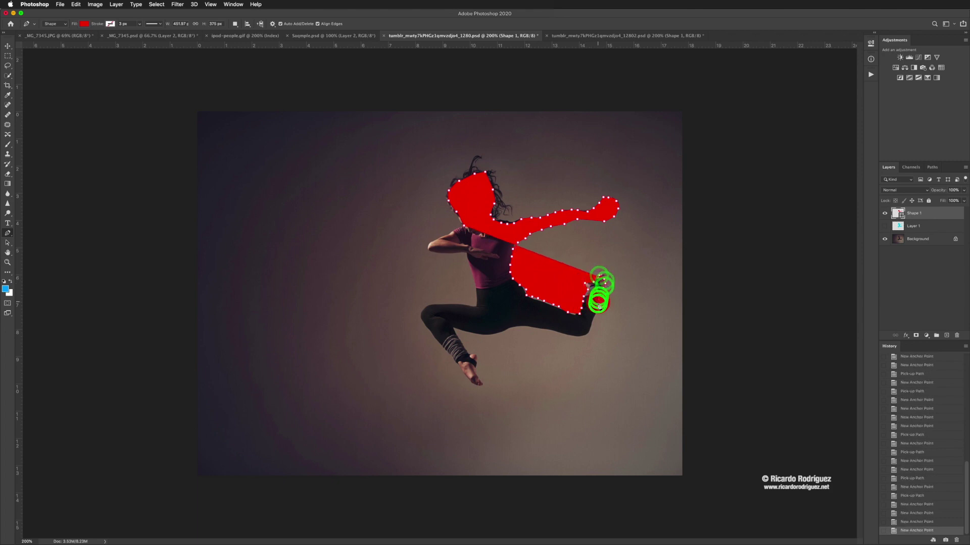
pyautogui.click(597, 303)
pyautogui.click(595, 310)
pyautogui.click(592, 318)
pyautogui.click(591, 325)
pyautogui.click(586, 334)
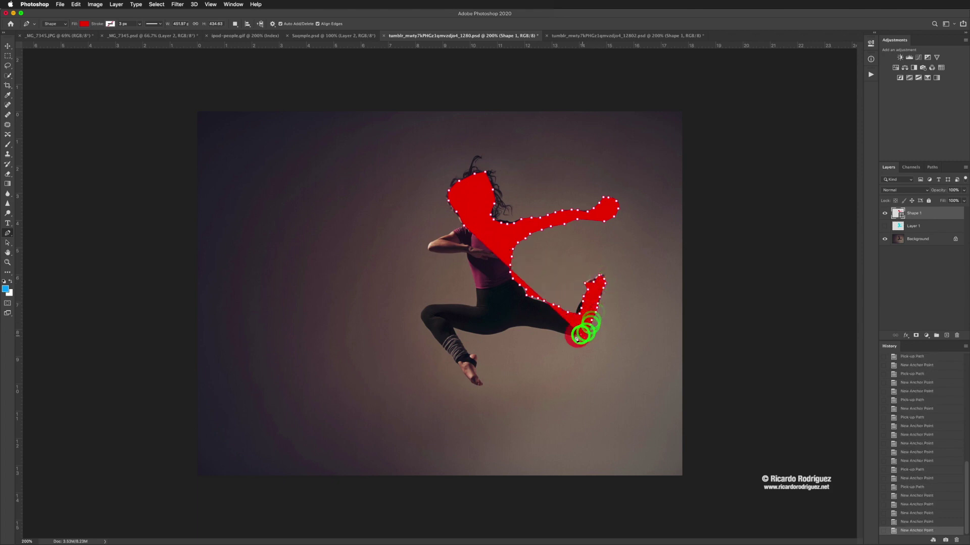
# Trace the underside of the rear thigh from the knee to the hips
pyautogui.click(568, 336)
pyautogui.click(552, 329)
pyautogui.click(534, 325)
pyautogui.click(524, 326)
pyautogui.click(516, 329)
pyautogui.click(509, 331)
pyautogui.click(502, 334)
pyautogui.click(494, 334)
pyautogui.click(486, 333)
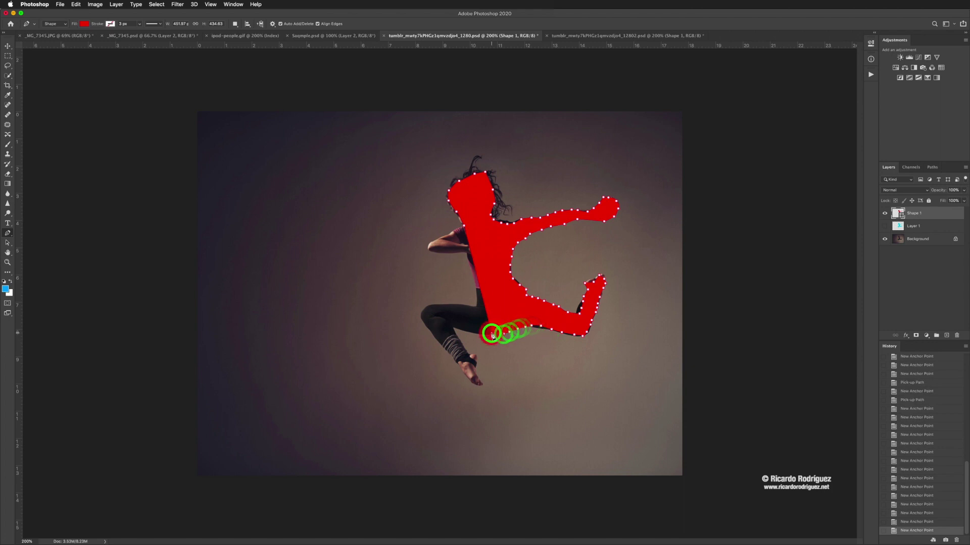
# Trace the underside of the front thigh and down the calf to the toes of the front foot
pyautogui.click(479, 333)
pyautogui.click(472, 333)
pyautogui.click(464, 331)
pyautogui.click(457, 331)
pyautogui.click(452, 332)
pyautogui.click(455, 338)
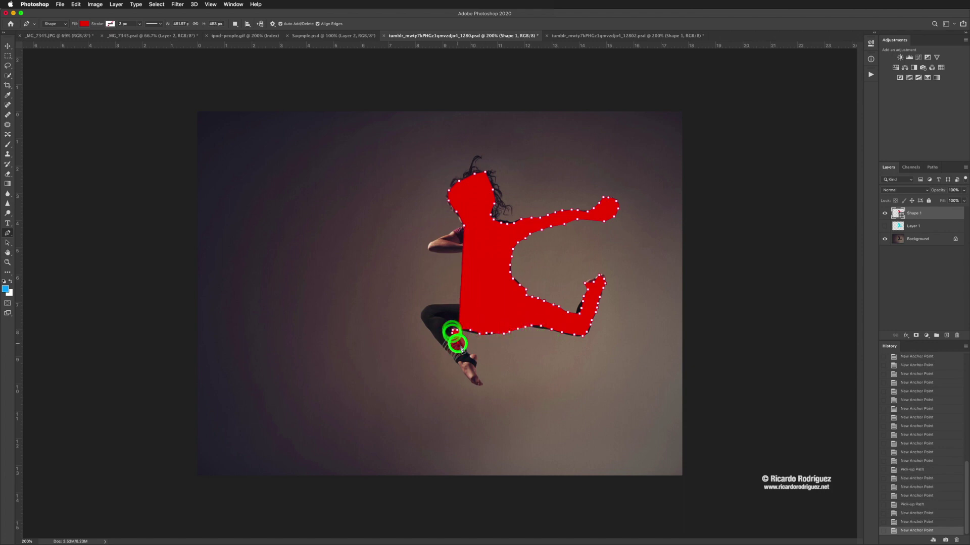
pyautogui.click(459, 345)
pyautogui.click(467, 353)
pyautogui.click(477, 362)
pyautogui.click(474, 370)
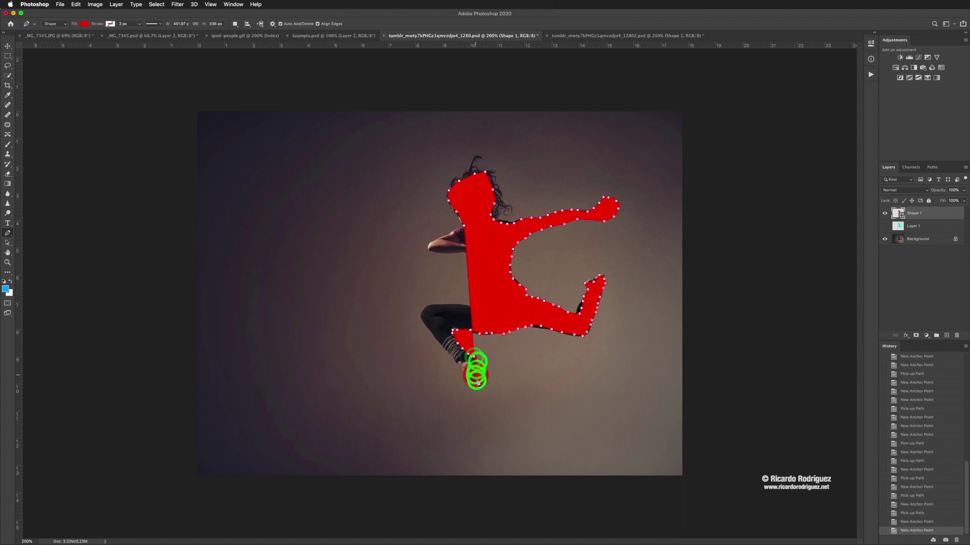
pyautogui.click(477, 382)
pyautogui.click(483, 392)
# Trace back from the toes along the other side of the front foot to the ankle
pyautogui.click(468, 382)
pyautogui.click(466, 377)
pyautogui.click(461, 369)
pyautogui.click(457, 361)
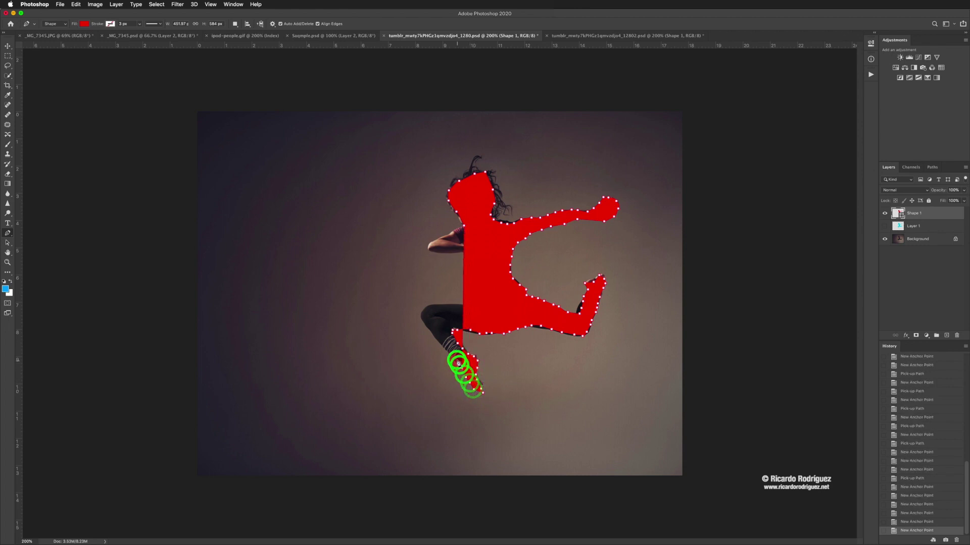
pyautogui.click(453, 357)
pyautogui.click(450, 353)
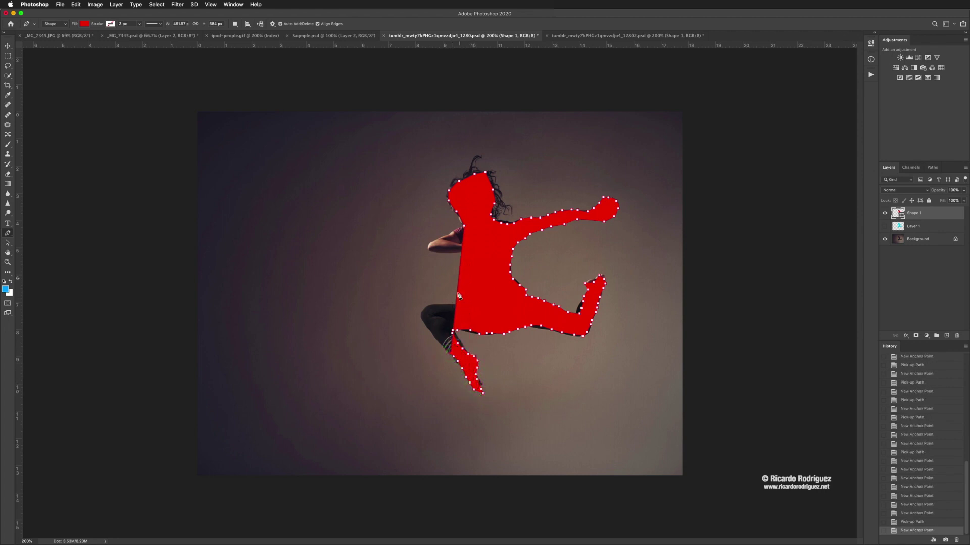
# Trace up the shin of the front leg and around the front knee
pyautogui.click(445, 349)
pyautogui.click(438, 340)
pyautogui.click(434, 334)
pyautogui.click(429, 330)
pyautogui.click(426, 326)
pyautogui.click(423, 320)
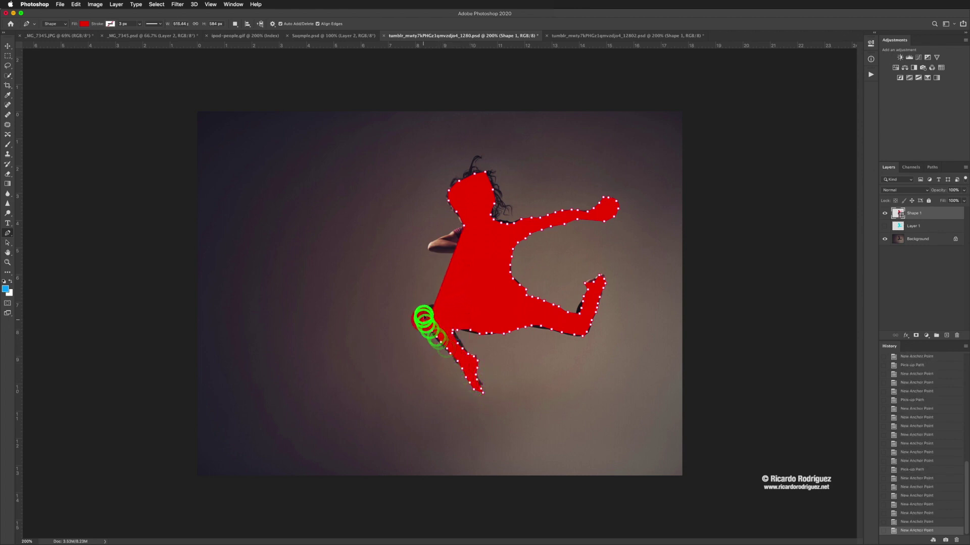
pyautogui.click(425, 315)
pyautogui.click(428, 311)
pyautogui.click(431, 309)
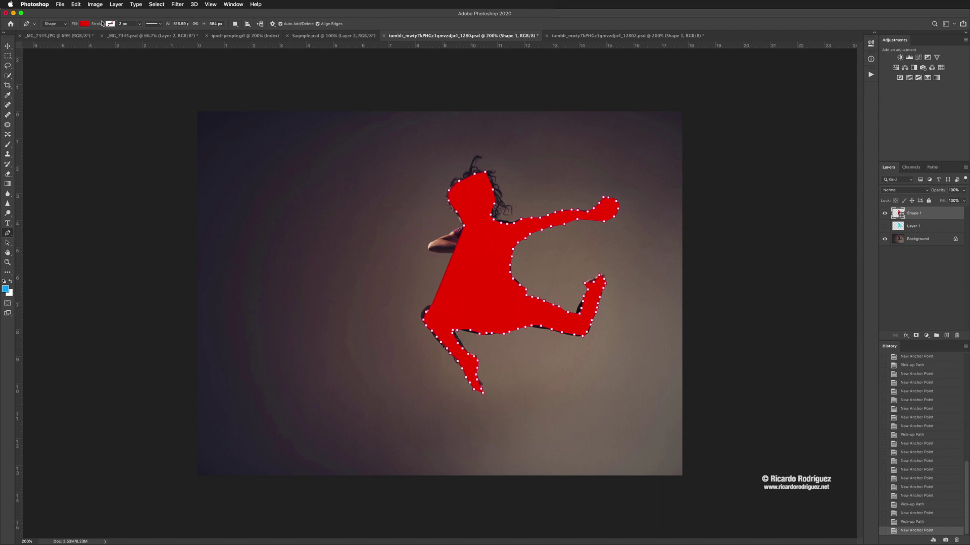
# Remove the shape's fill and continue the path along the top of the front thigh and up the torso to the forearm
pyautogui.click(84, 25)
pyautogui.click(40, 39)
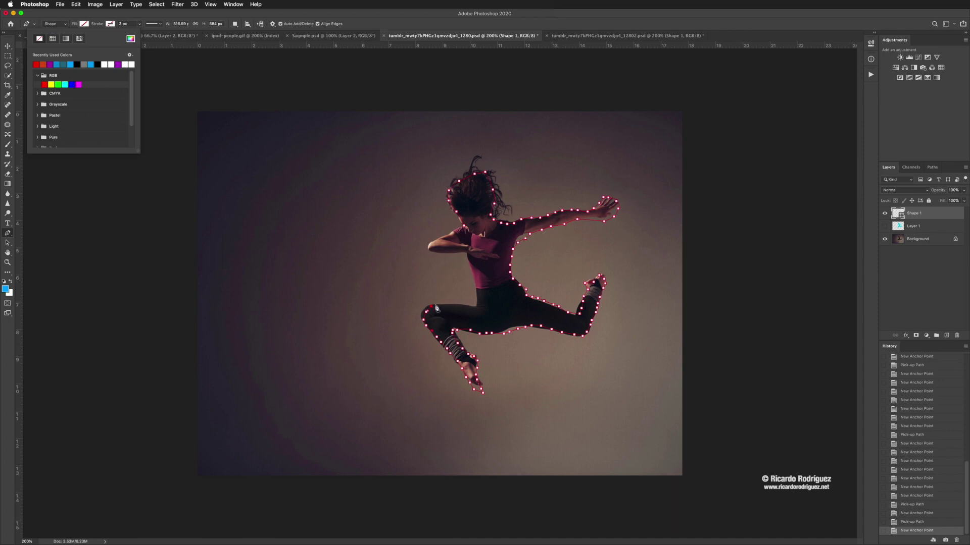
pyautogui.click(438, 306)
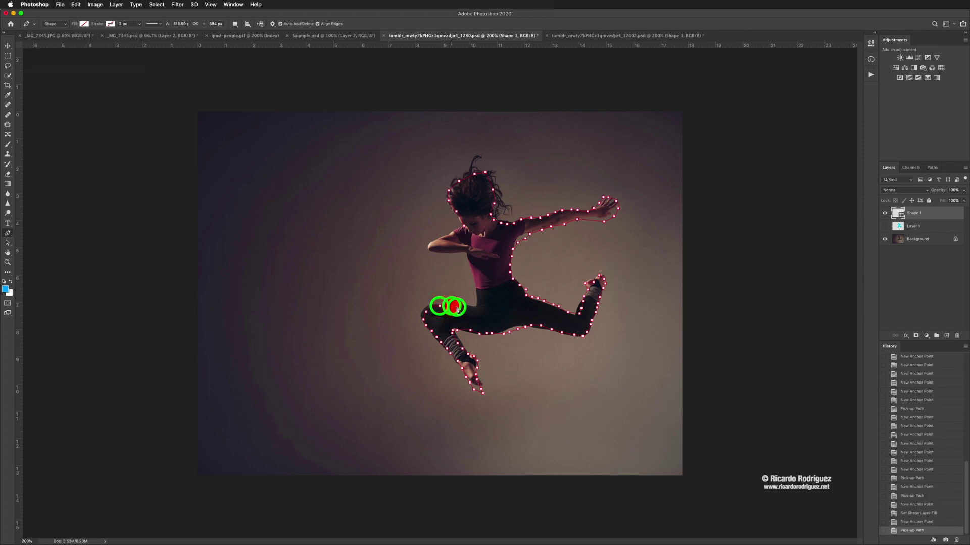
pyautogui.click(475, 304)
pyautogui.click(476, 298)
pyautogui.click(474, 285)
pyautogui.click(473, 279)
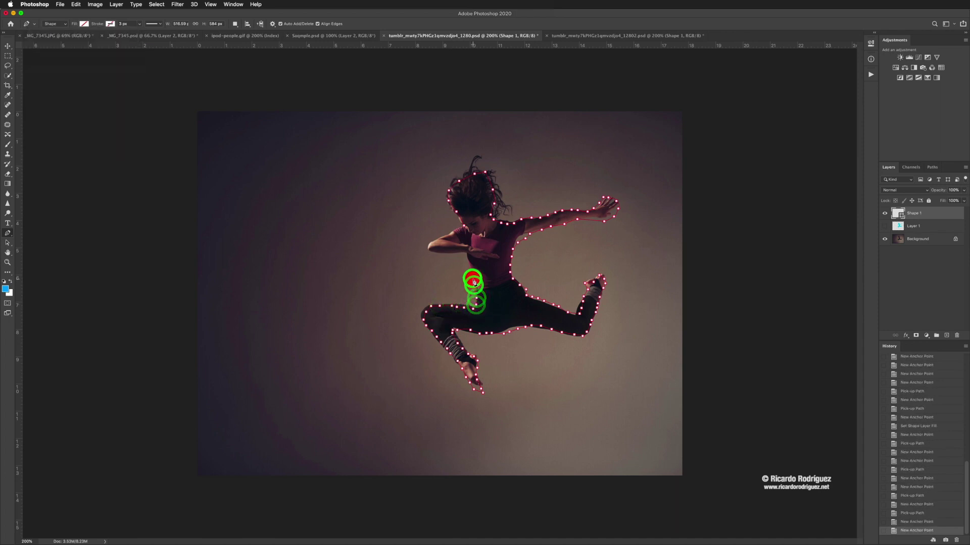
pyautogui.click(470, 274)
pyautogui.click(469, 262)
pyautogui.click(464, 255)
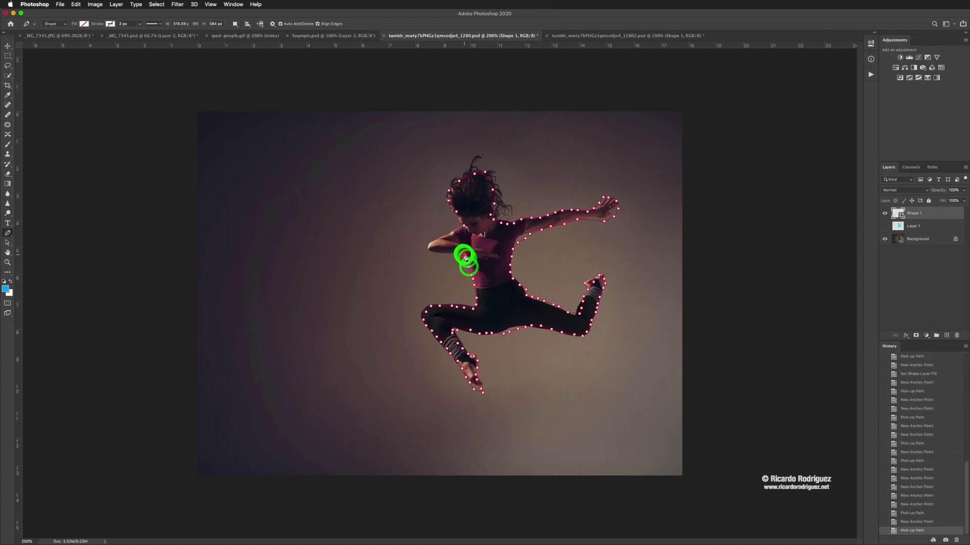
# Give the traced outline a red stroke 5 px wide
pyautogui.click(111, 23)
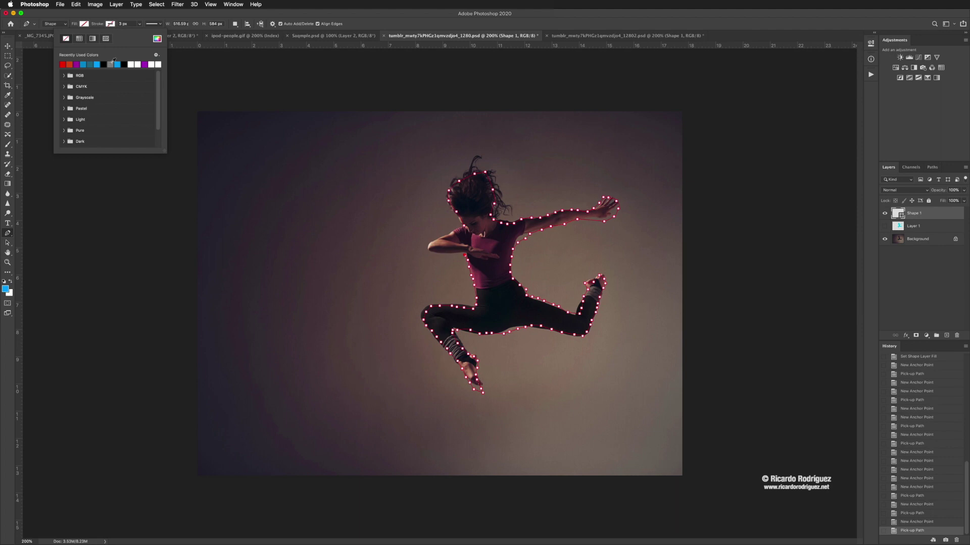
pyautogui.click(62, 65)
pyautogui.moveTo(103, 24); pyautogui.dragTo(99, 25)
pyautogui.click(108, 25)
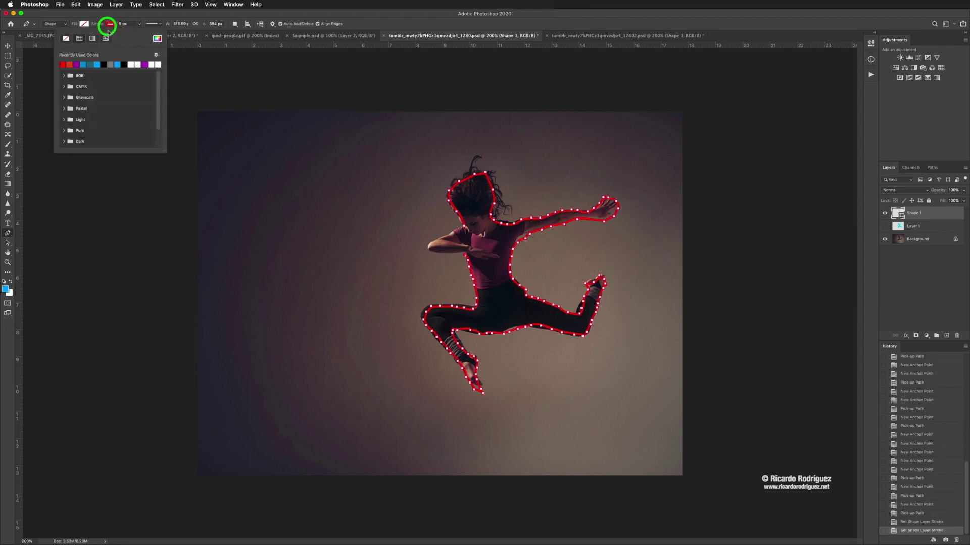
# Remove the outline's stroke, trace the path from the elbow up to the shoulder, and close it at the starting point
pyautogui.click(65, 38)
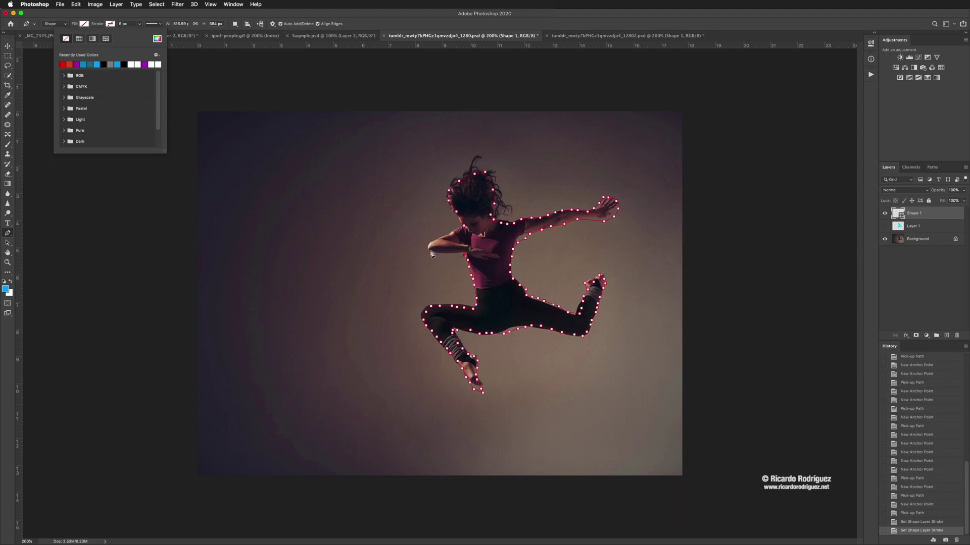
pyautogui.moveTo(432, 253); pyautogui.dragTo(463, 229)
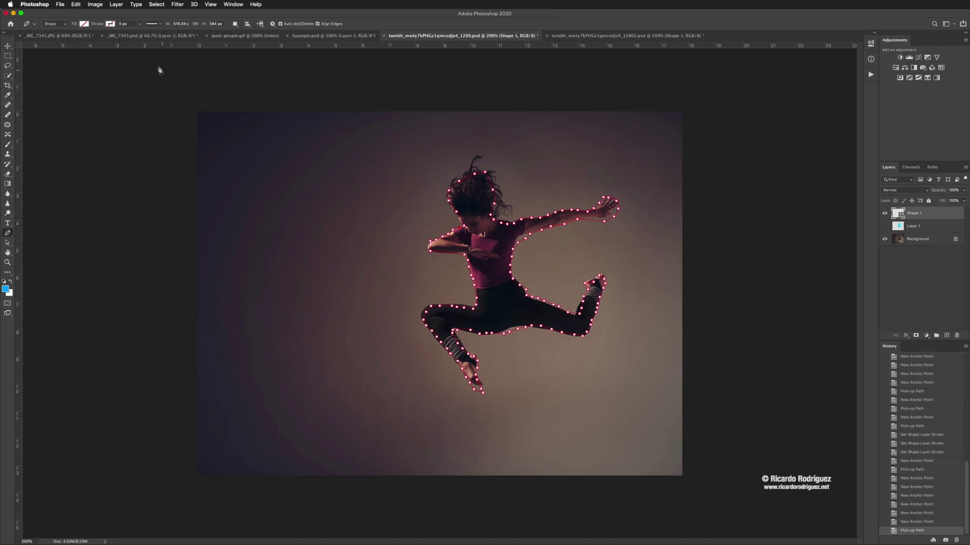
pyautogui.click(464, 229)
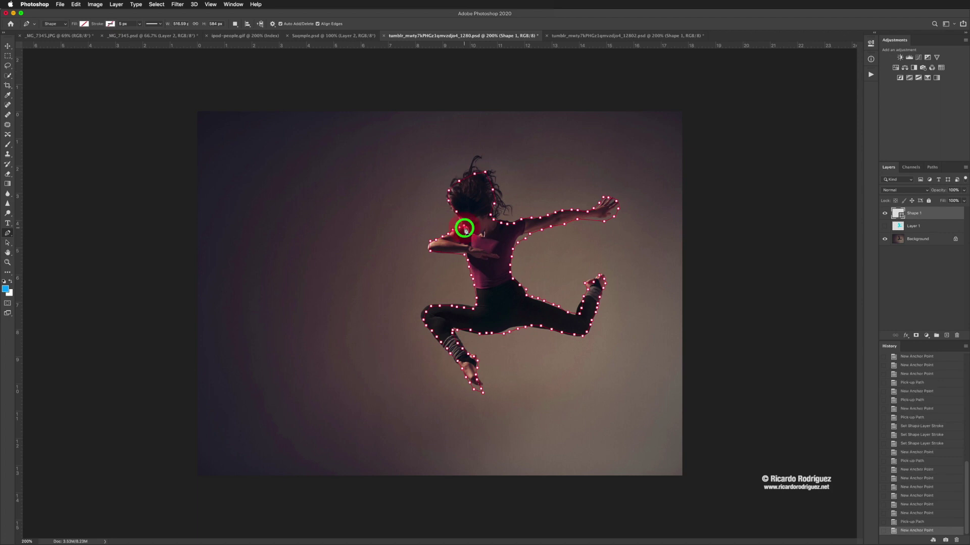
pyautogui.click(465, 229)
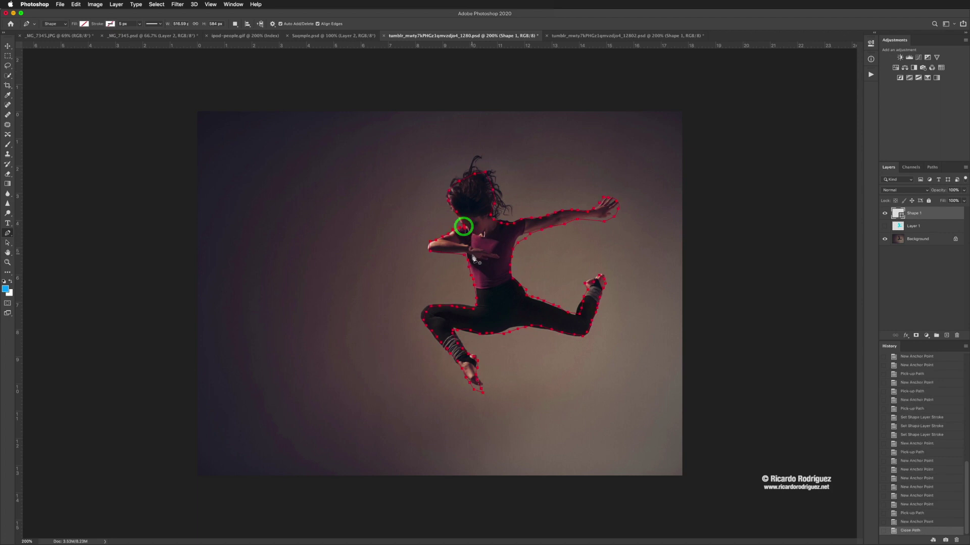
# Fill the closed silhouette with a recently used blue and expand the CMYK and Grayscale swatch groups
pyautogui.click(82, 24)
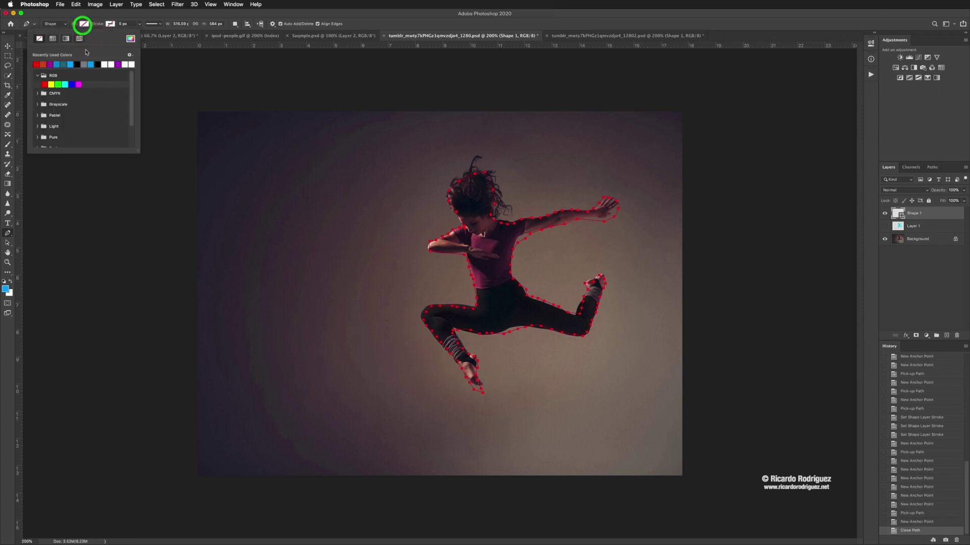
pyautogui.click(57, 65)
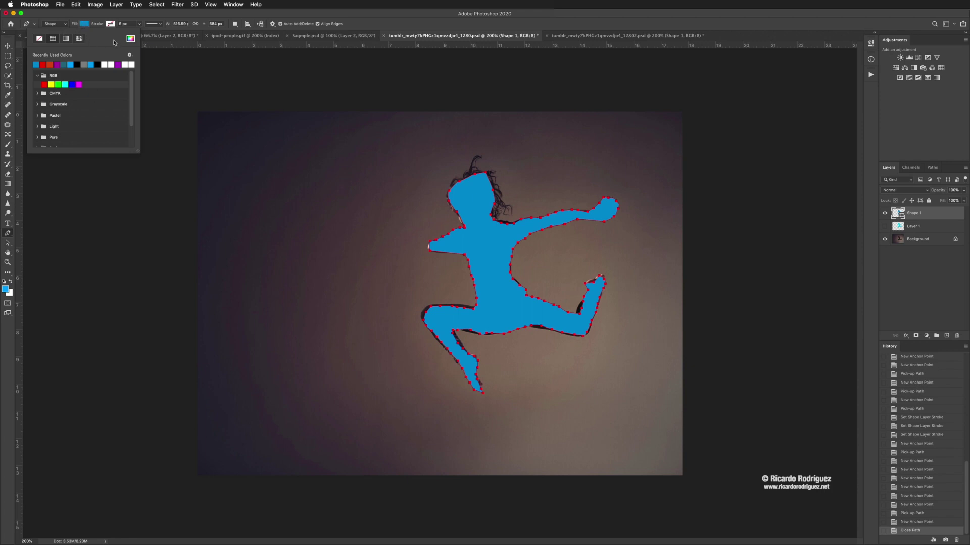
pyautogui.click(53, 41)
pyautogui.click(38, 93)
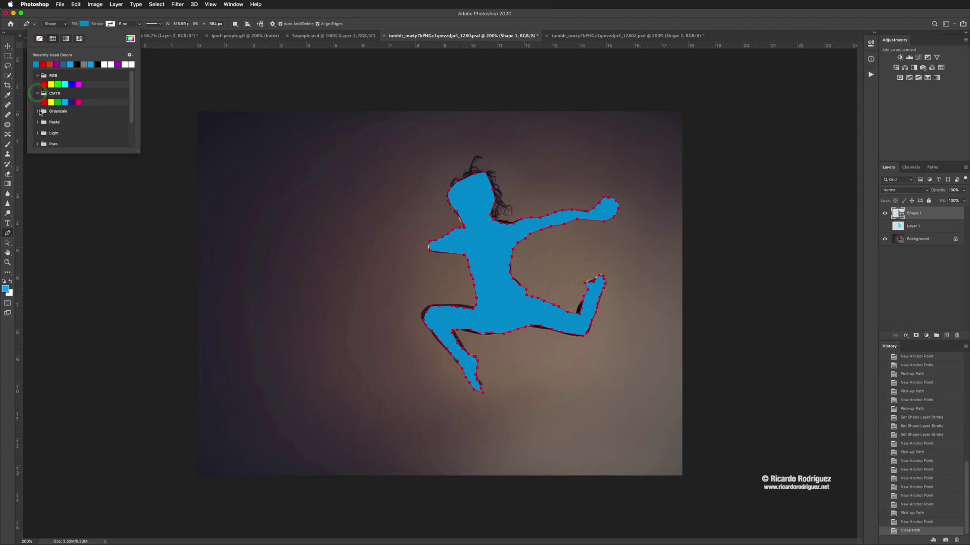
pyautogui.click(37, 111)
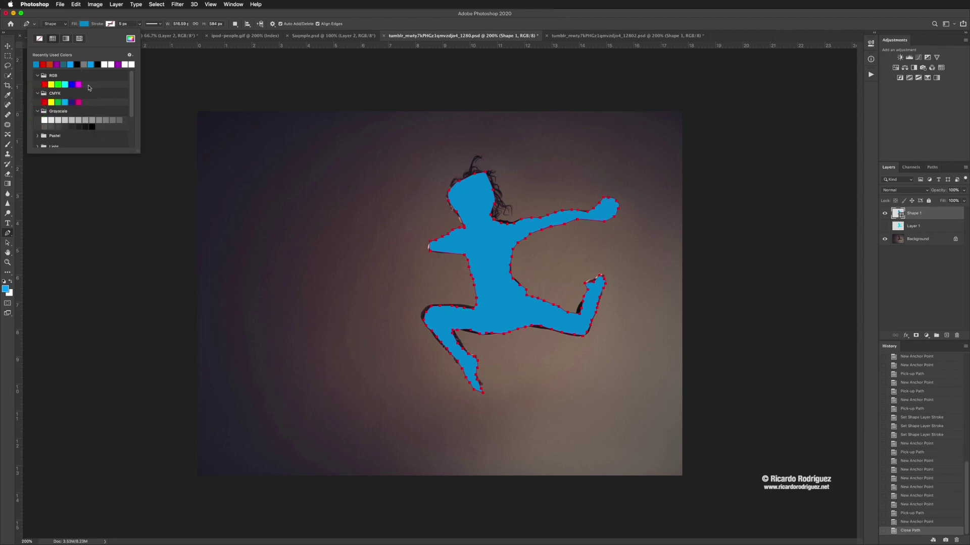
# Set the silhouette's fill to a custom medium green, hex 7eb234
pyautogui.click(131, 41)
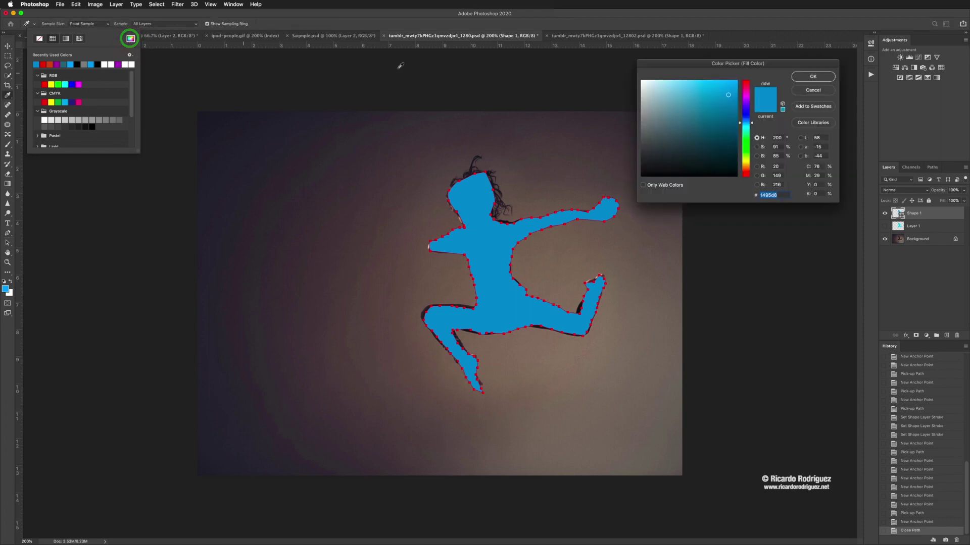
pyautogui.click(707, 64)
pyautogui.moveTo(708, 63); pyautogui.dragTo(234, 68)
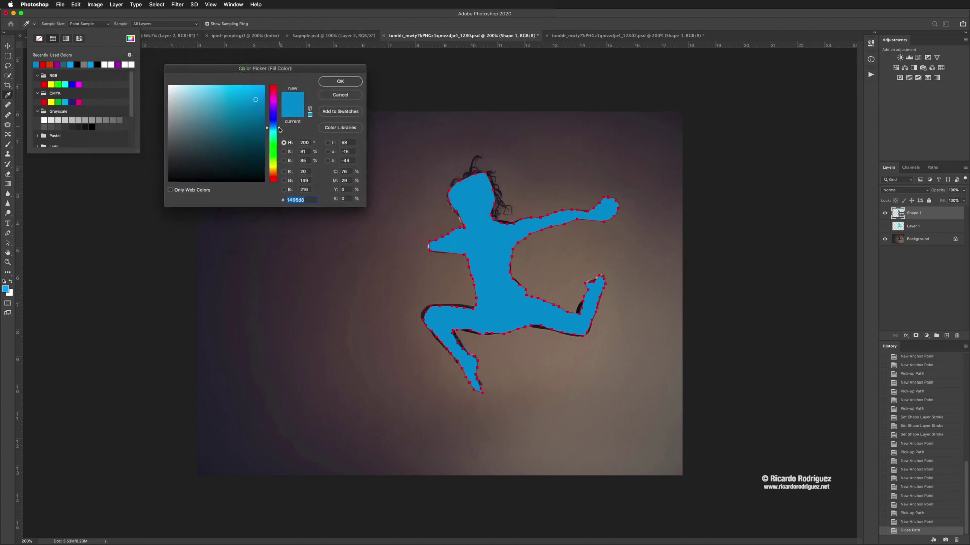
pyautogui.moveTo(276, 126); pyautogui.dragTo(277, 158)
pyautogui.click(237, 95)
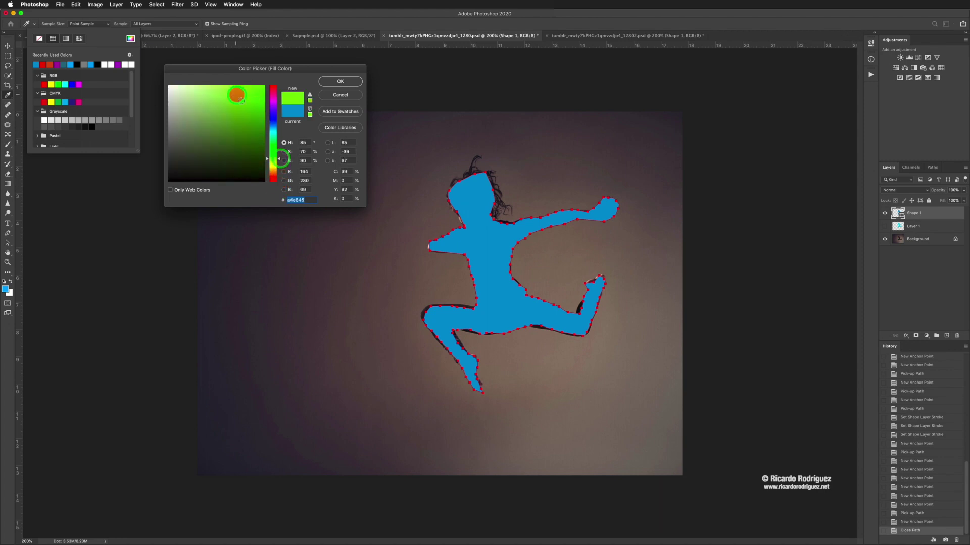
pyautogui.moveTo(225, 117)
pyautogui.mouseDown()
pyautogui.moveTo(229, 145)
pyautogui.moveTo(236, 115)
pyautogui.mouseUp()
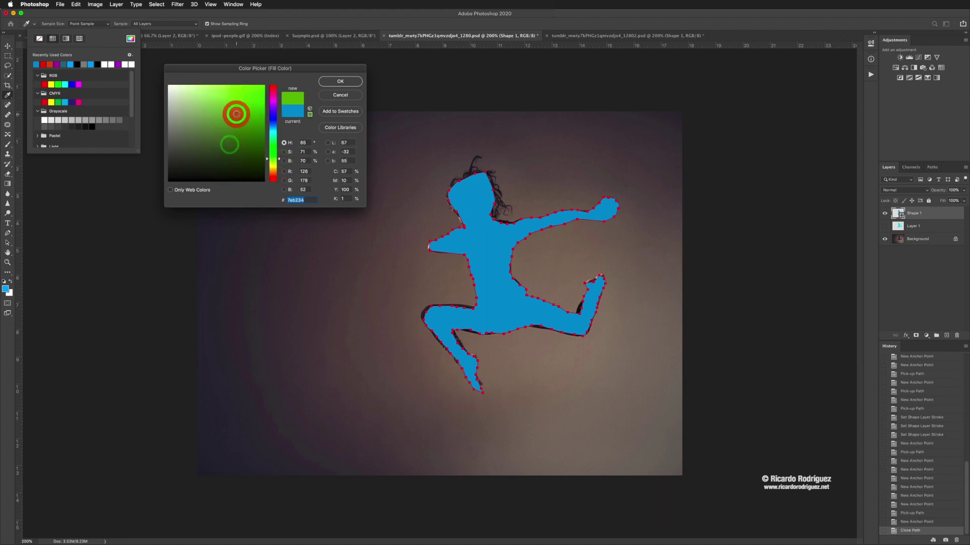
pyautogui.click(324, 81)
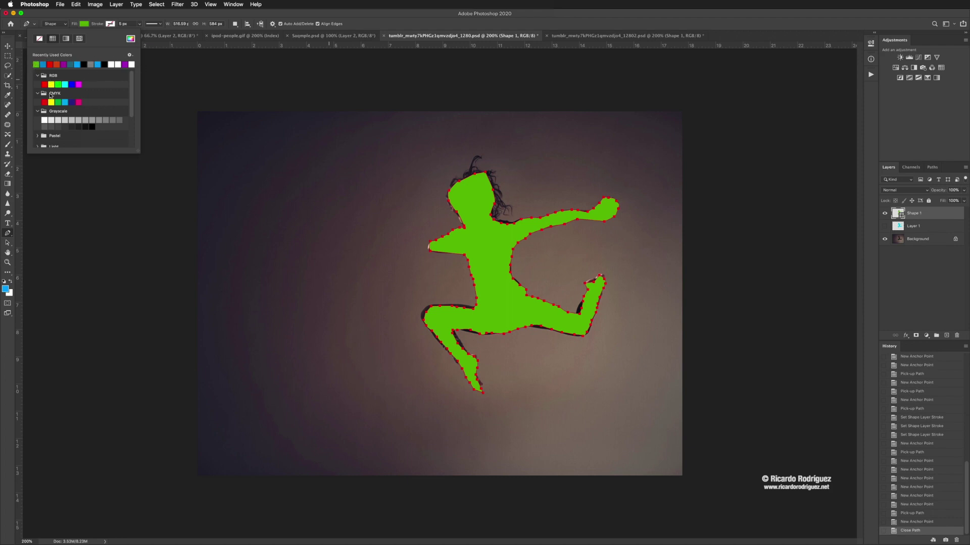
pyautogui.click(130, 40)
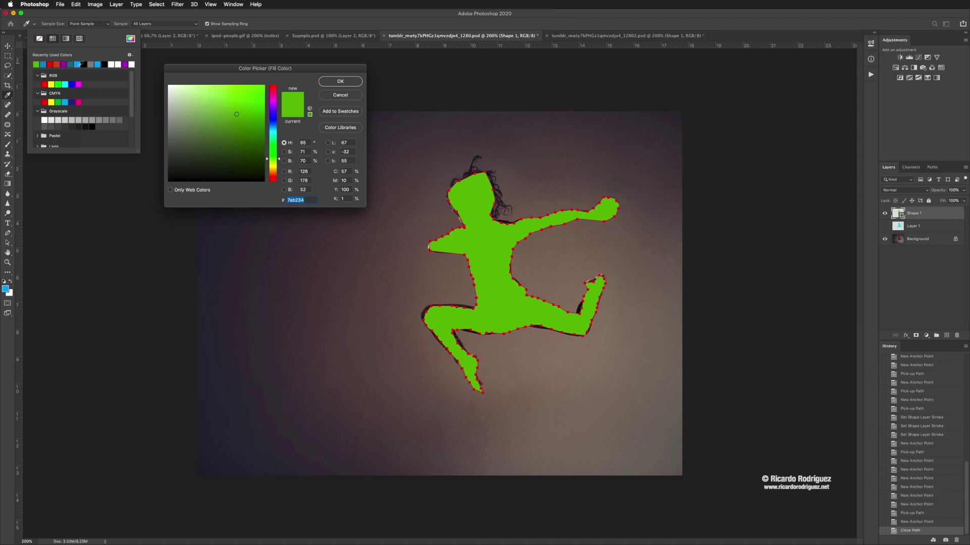
pyautogui.click(342, 82)
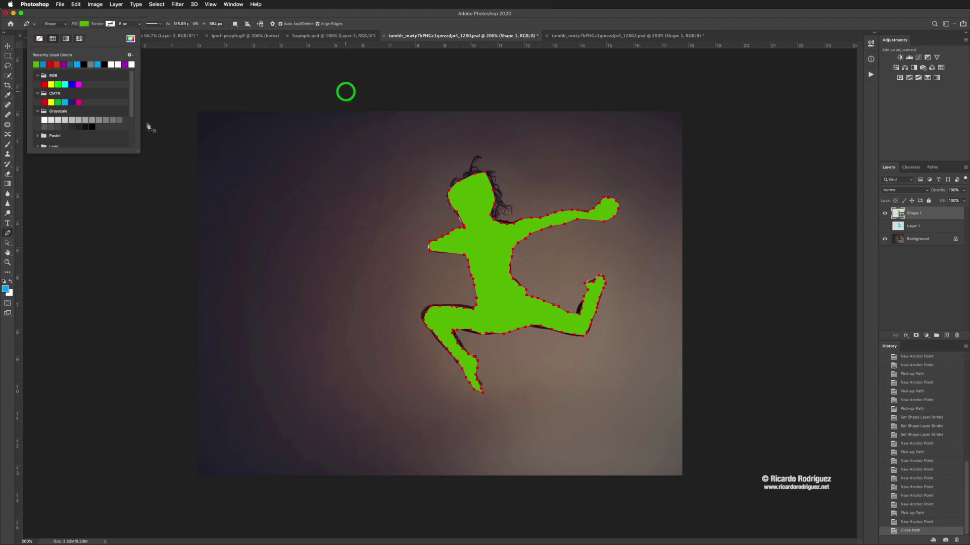
# Switch the silhouette's fill to a linear gradient using the recent orange, pink-red and purple preset
pyautogui.click(65, 39)
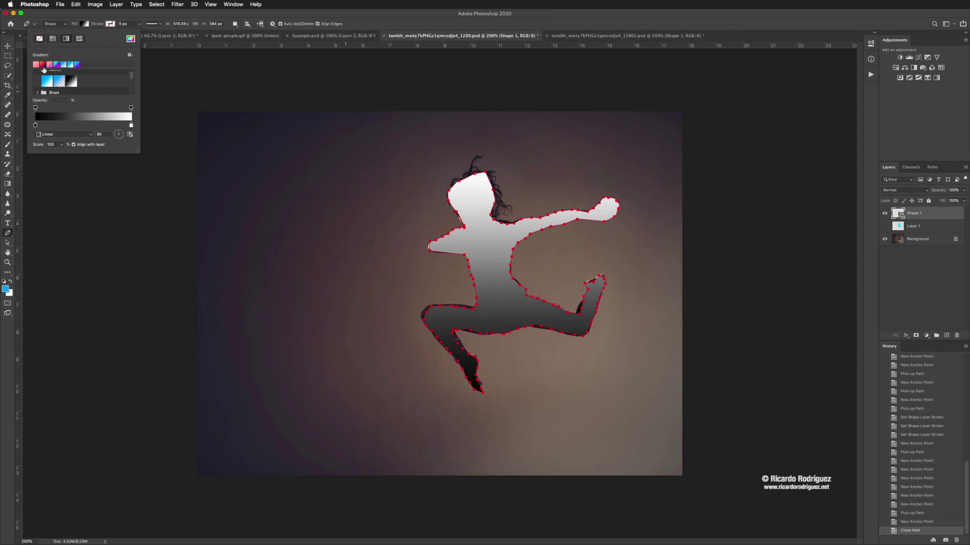
pyautogui.moveTo(133, 76); pyautogui.dragTo(133, 72)
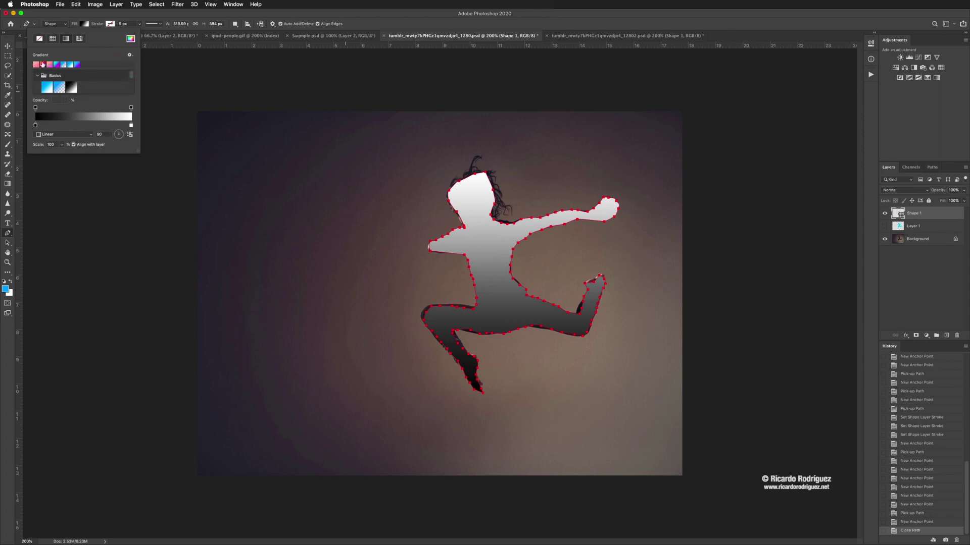
pyautogui.click(43, 64)
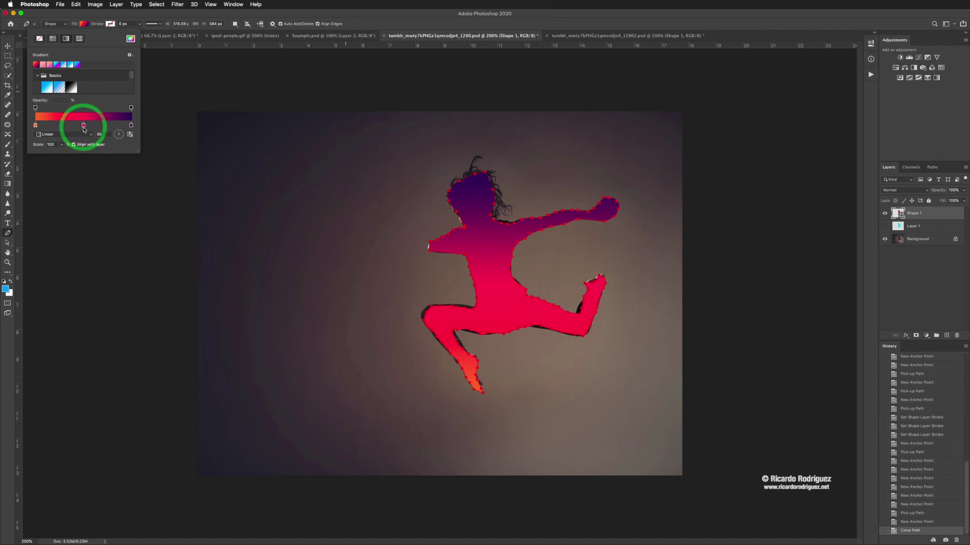
# Change the gradient's middle color stop from pink to red, RGB 221, 31, 31
pyautogui.doubleClick(84, 127)
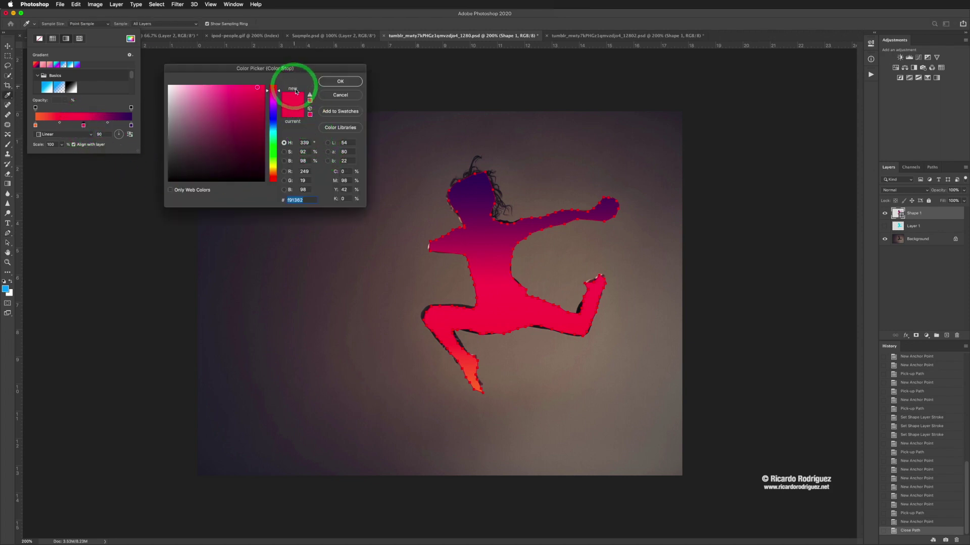
pyautogui.moveTo(255, 108); pyautogui.dragTo(179, 118)
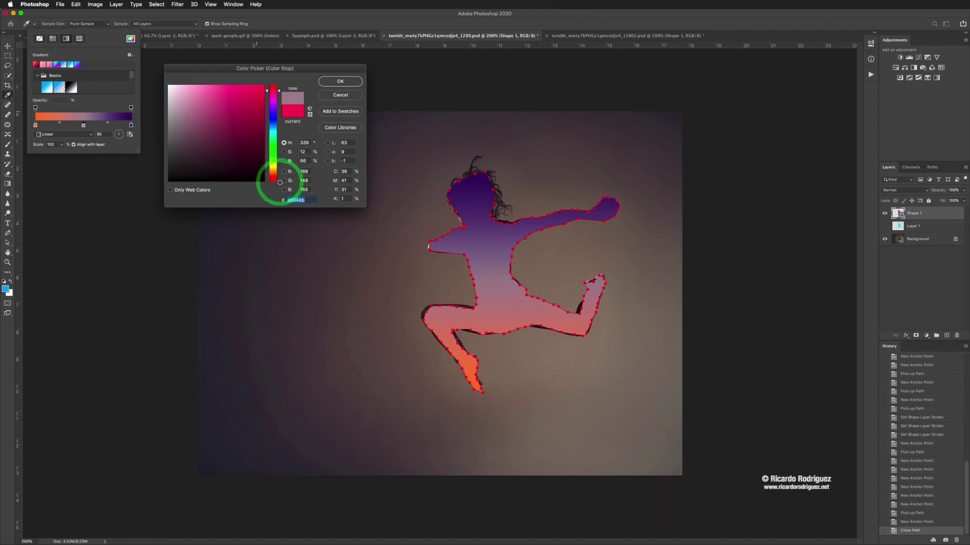
pyautogui.click(273, 175)
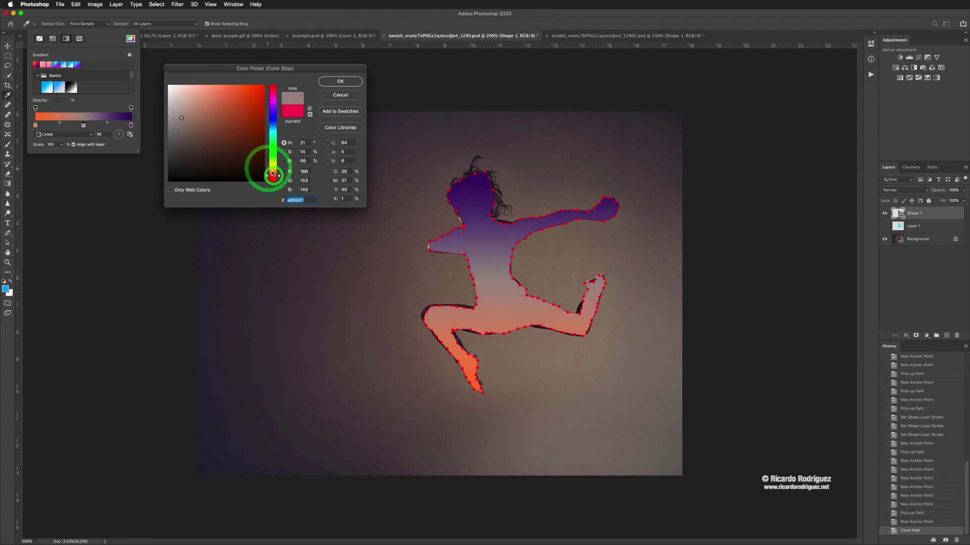
pyautogui.moveTo(272, 175); pyautogui.dragTo(268, 180)
pyautogui.moveTo(234, 96); pyautogui.dragTo(251, 97)
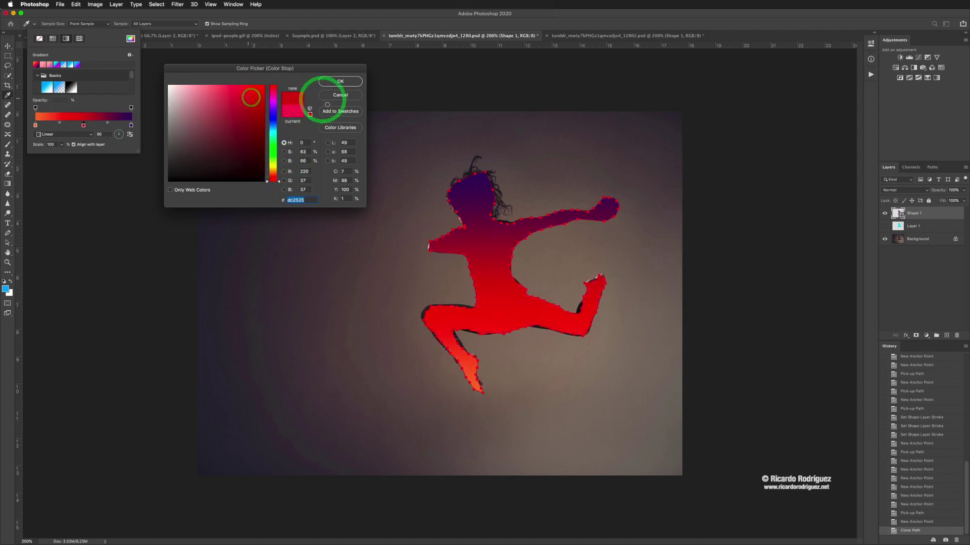
pyautogui.click(340, 81)
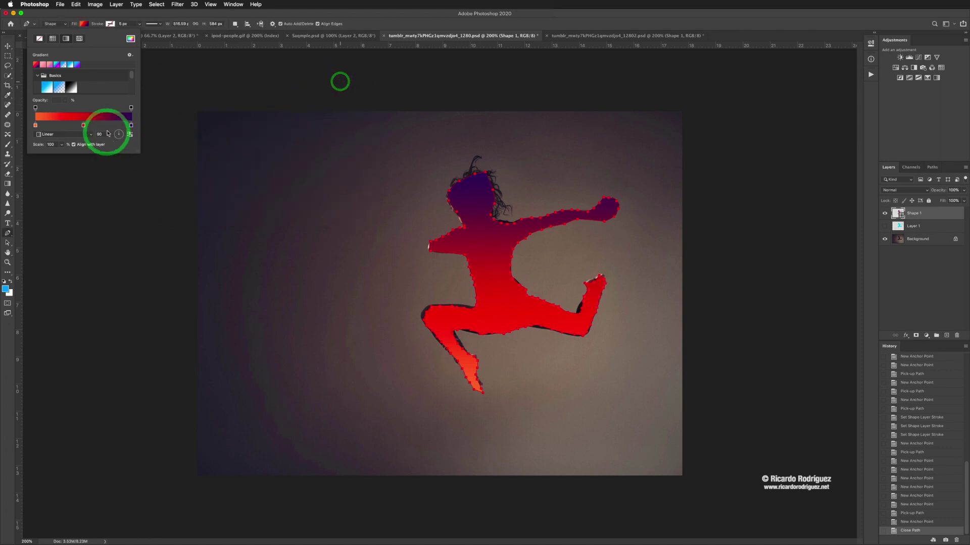
pyautogui.doubleClick(83, 125)
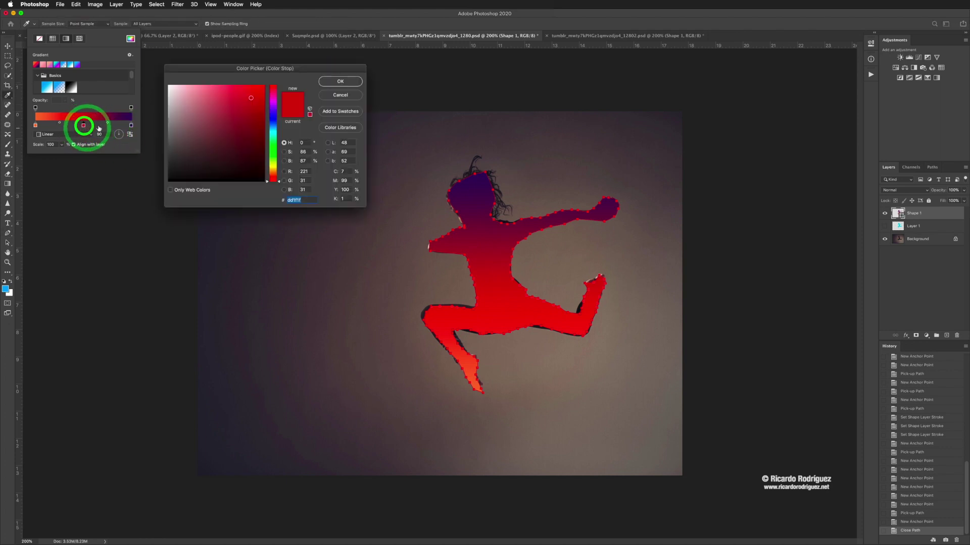
pyautogui.click(107, 122)
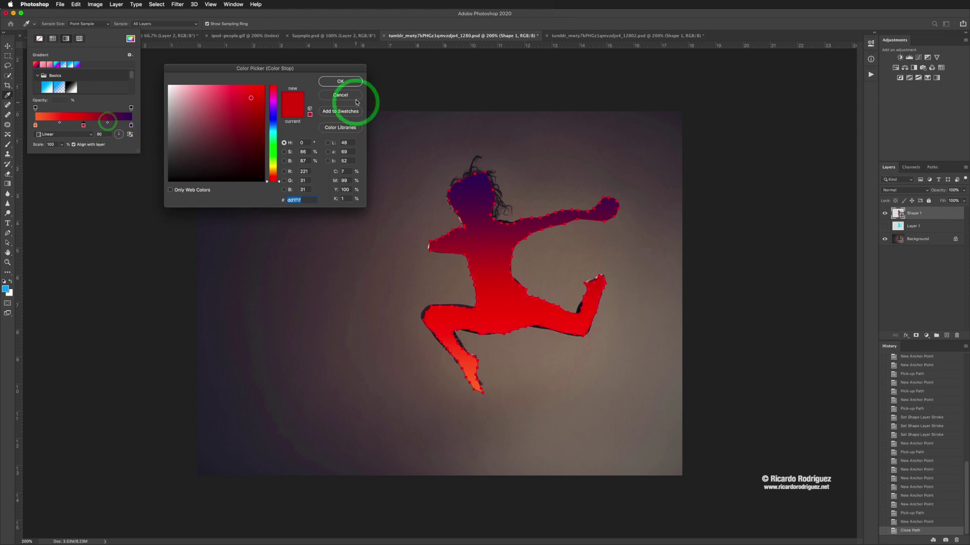
pyautogui.click(340, 82)
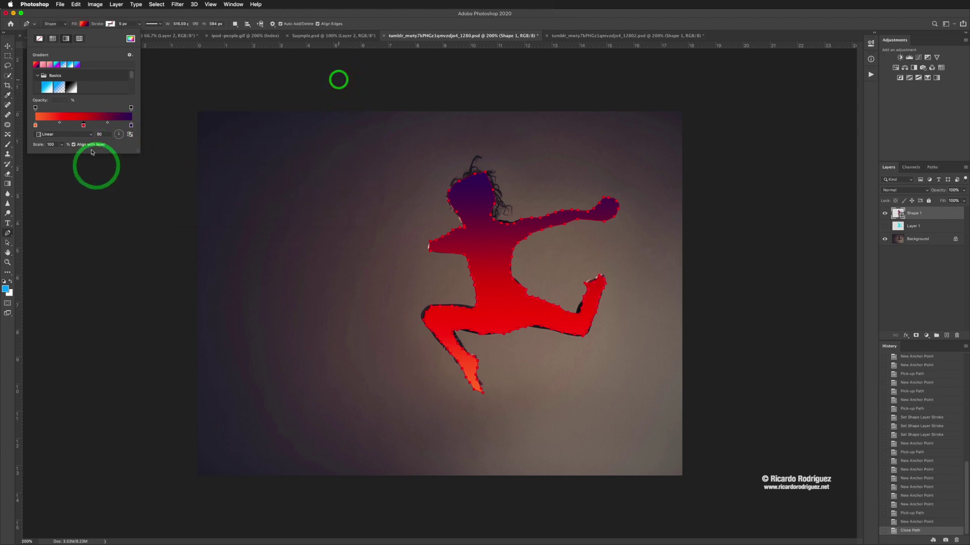
# Shift the midpoint between the red and purple stops towards purple and add a white color stop between orange and red
pyautogui.click(108, 123)
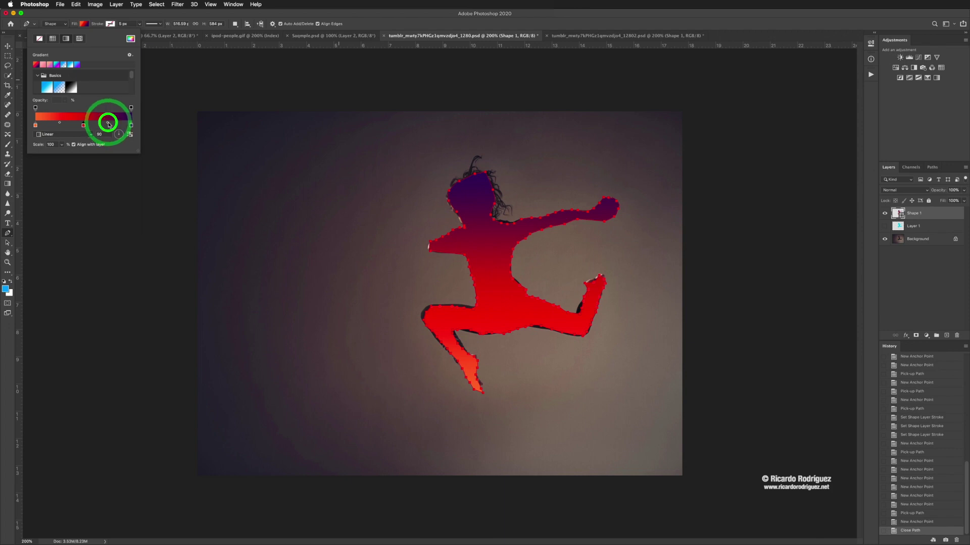
pyautogui.moveTo(109, 124); pyautogui.dragTo(135, 125)
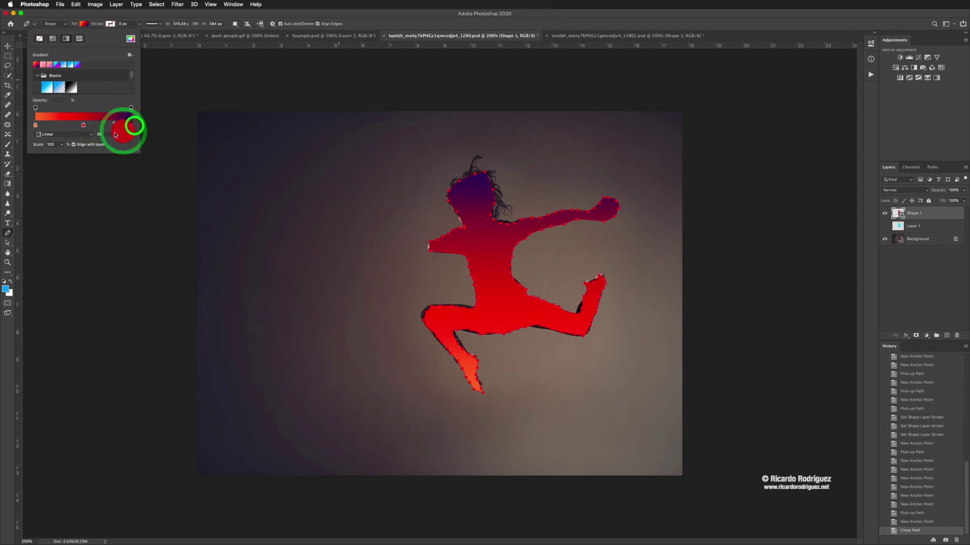
pyautogui.moveTo(36, 126)
pyautogui.mouseDown()
pyautogui.moveTo(64, 126)
pyautogui.moveTo(55, 125)
pyautogui.mouseUp()
pyautogui.doubleClick(56, 125)
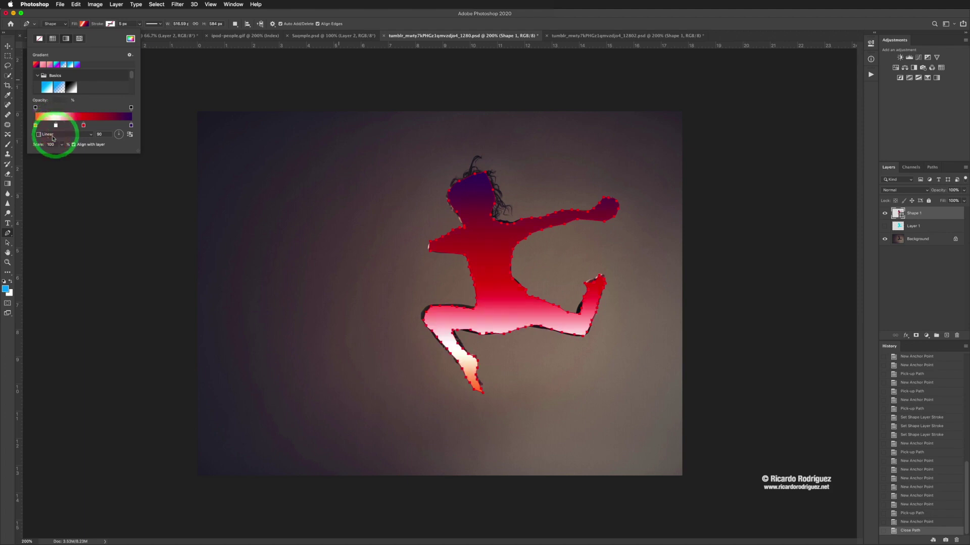
pyautogui.click(35, 125)
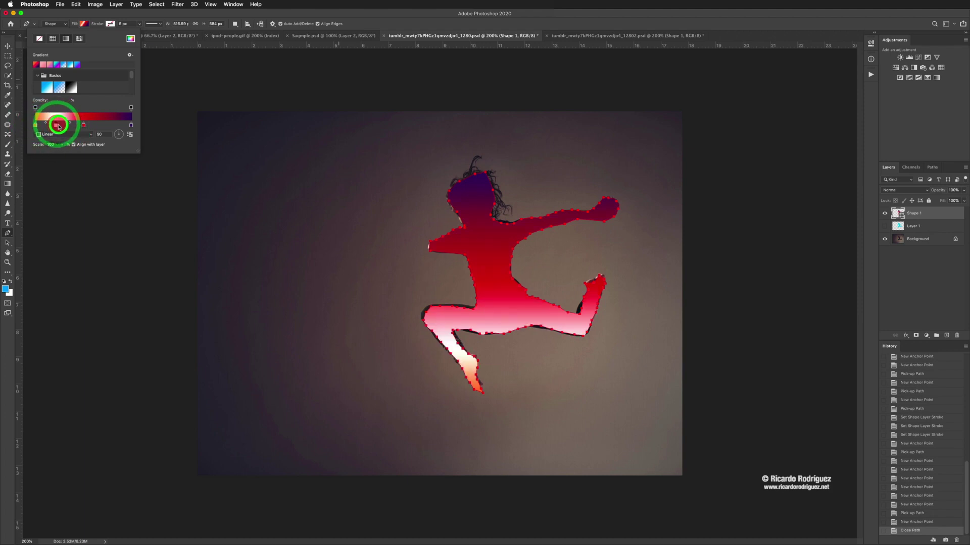
pyautogui.moveTo(63, 126); pyautogui.dragTo(58, 126)
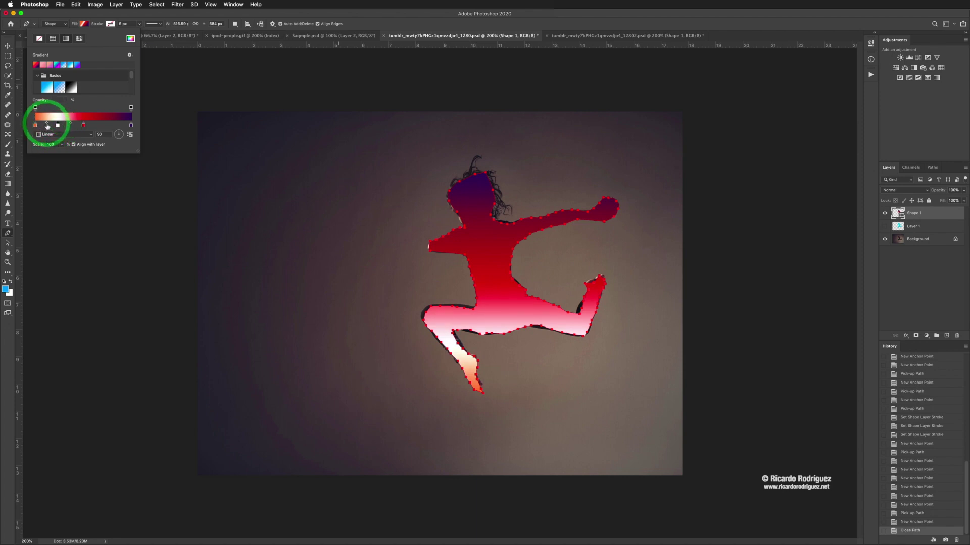
# Check the orange end stop's color in the Color Picker and accept it as it is
pyautogui.doubleClick(37, 126)
pyautogui.click(208, 163)
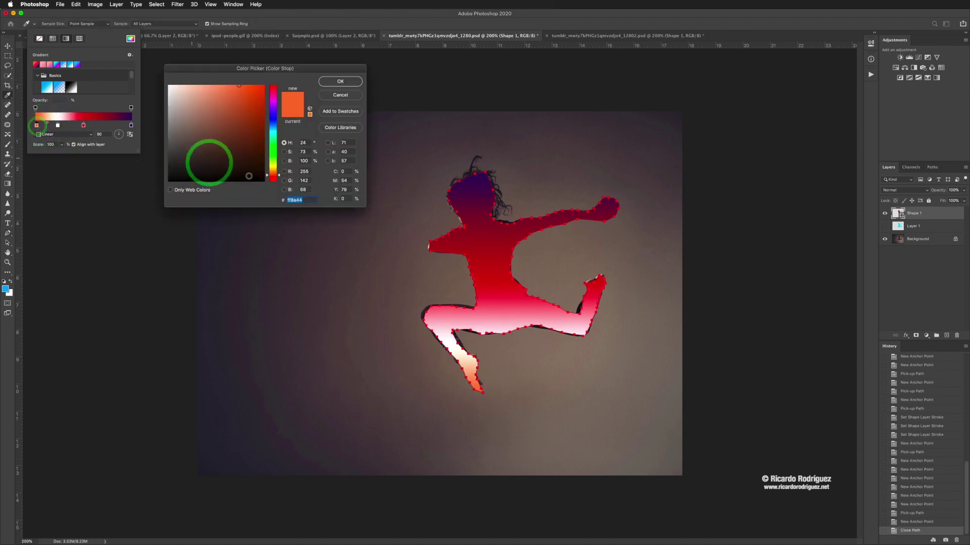
pyautogui.click(338, 78)
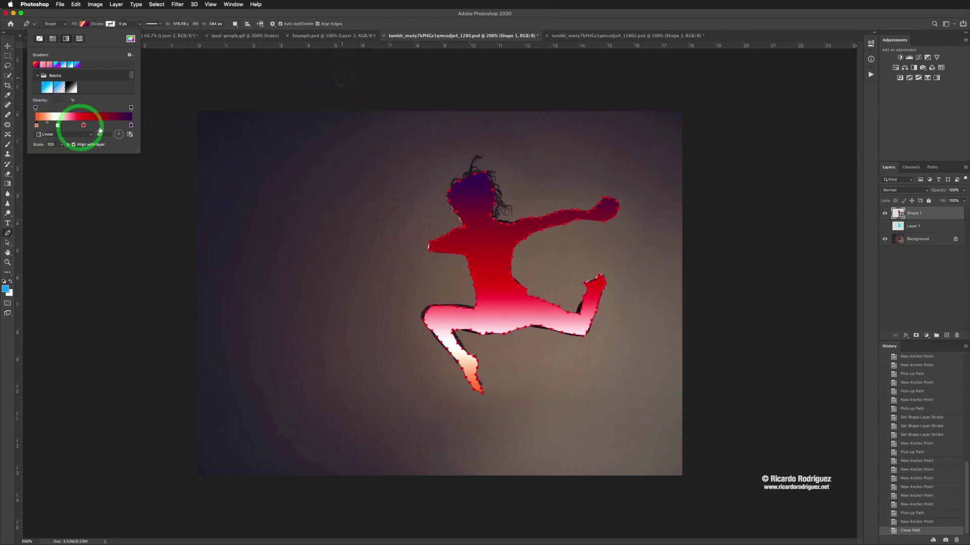
# Nudge the red color stop and the purple end's opacity stop towards orange, and accept the purple stop's color as it is
pyautogui.moveTo(83, 125); pyautogui.dragTo(132, 126)
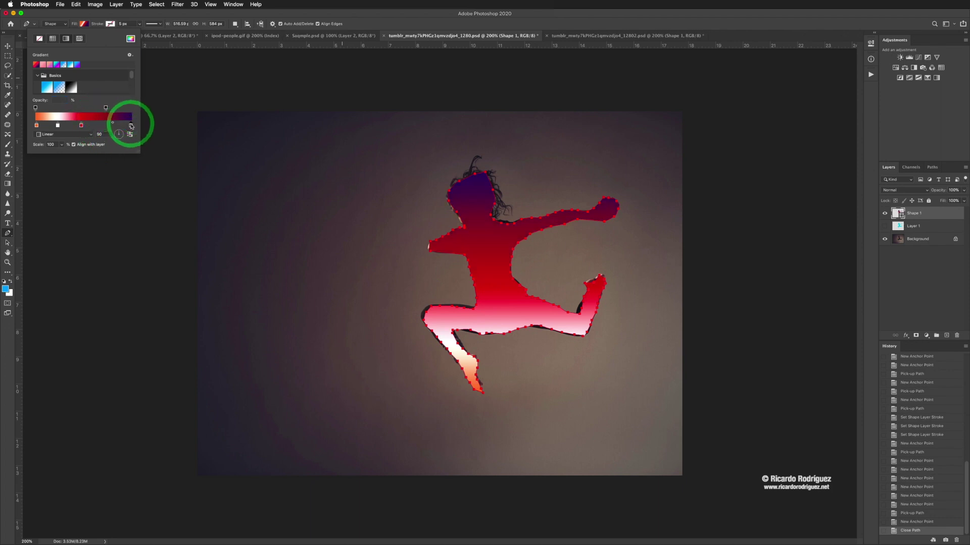
pyautogui.doubleClick(130, 126)
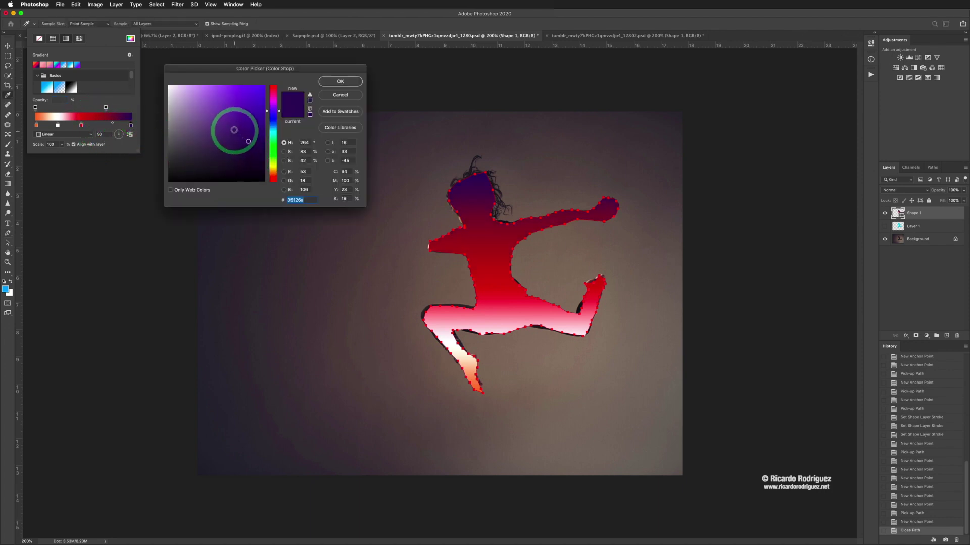
pyautogui.click(340, 81)
# Change the gradient's white color stop to a bright magenta
pyautogui.click(57, 129)
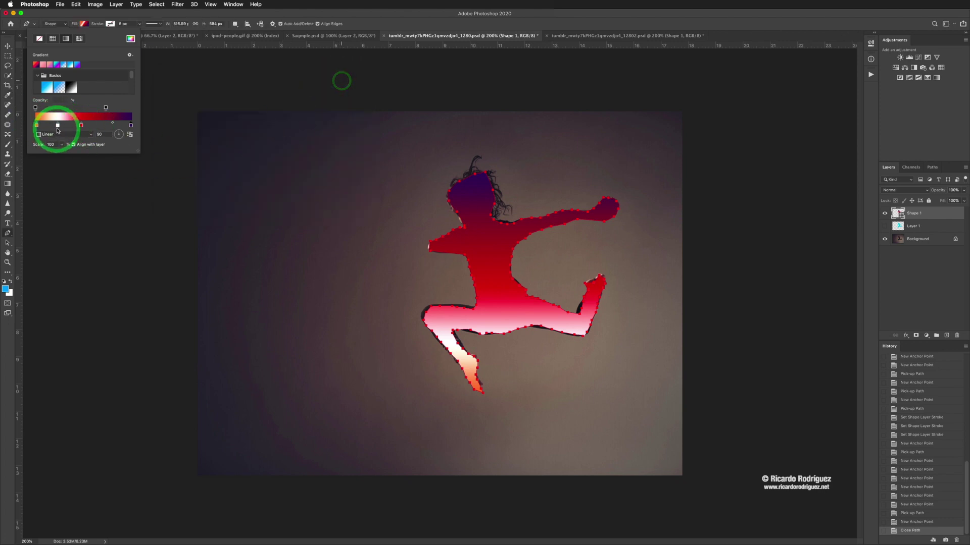
pyautogui.doubleClick(57, 130)
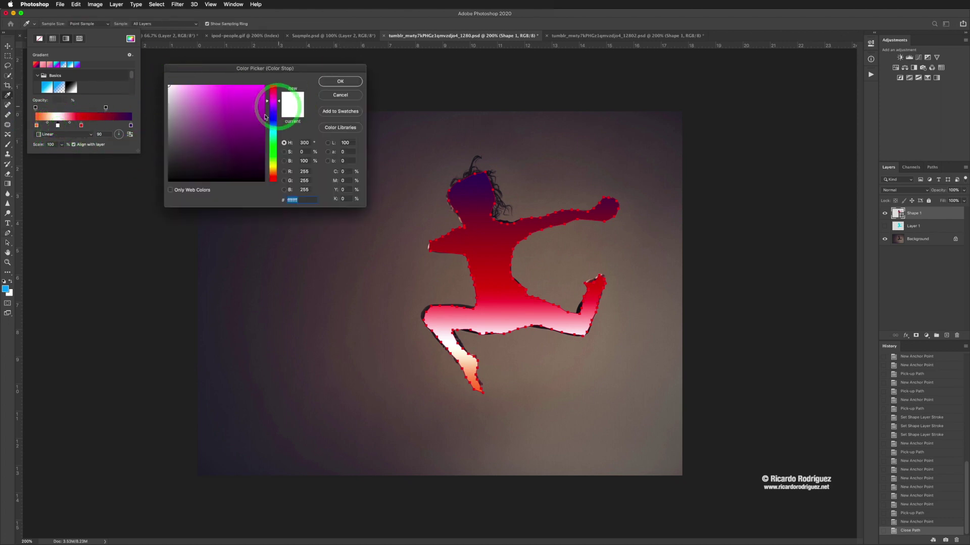
pyautogui.click(246, 96)
pyautogui.click(340, 81)
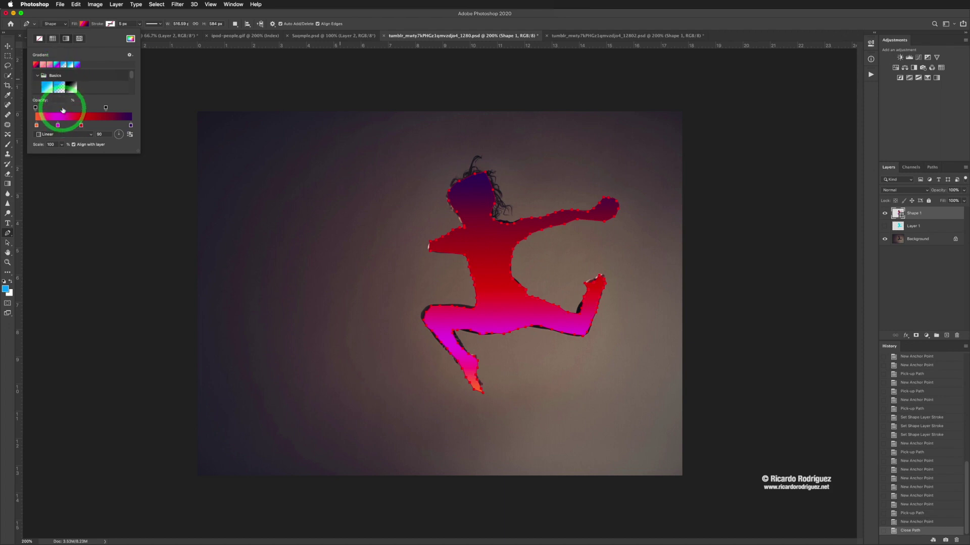
# Try the blue-to-transparent, blue-to-white and black-to-white Basics gradients on the silhouette, followed by a pink-to-orange preset from the Pinks group
pyautogui.click(59, 89)
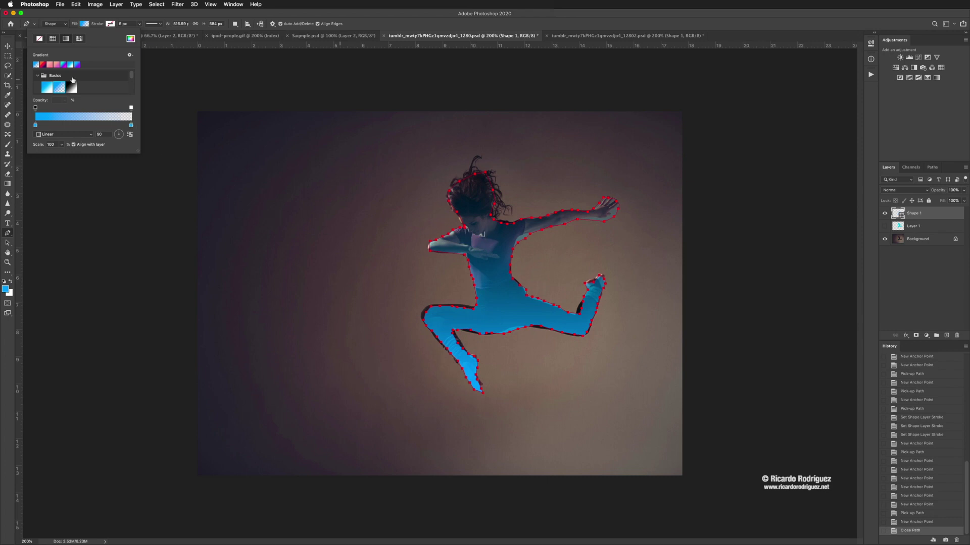
pyautogui.click(49, 89)
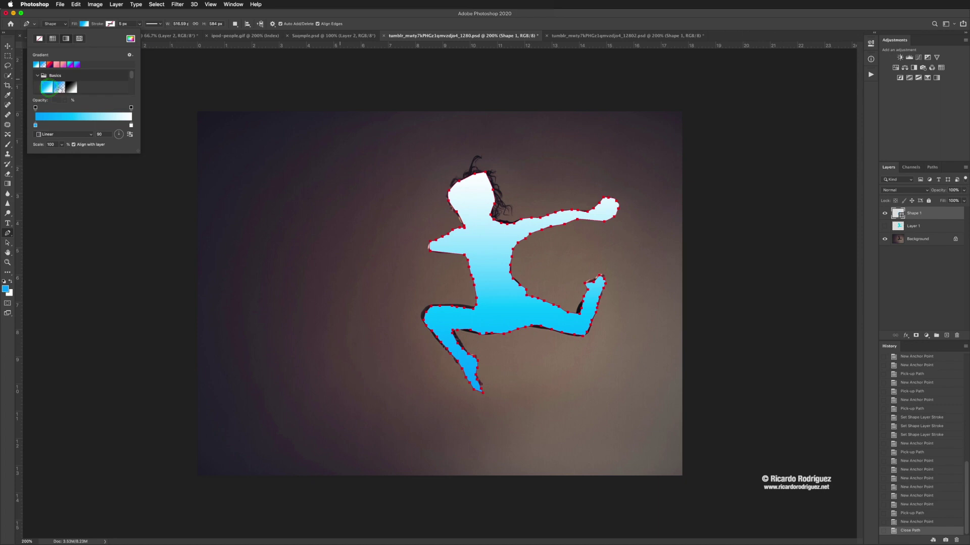
pyautogui.click(69, 88)
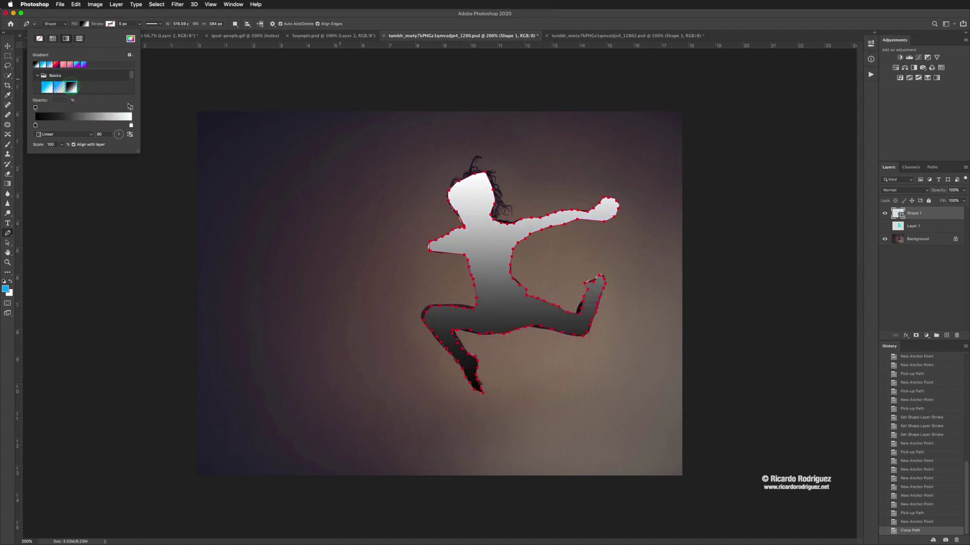
pyautogui.click(131, 75)
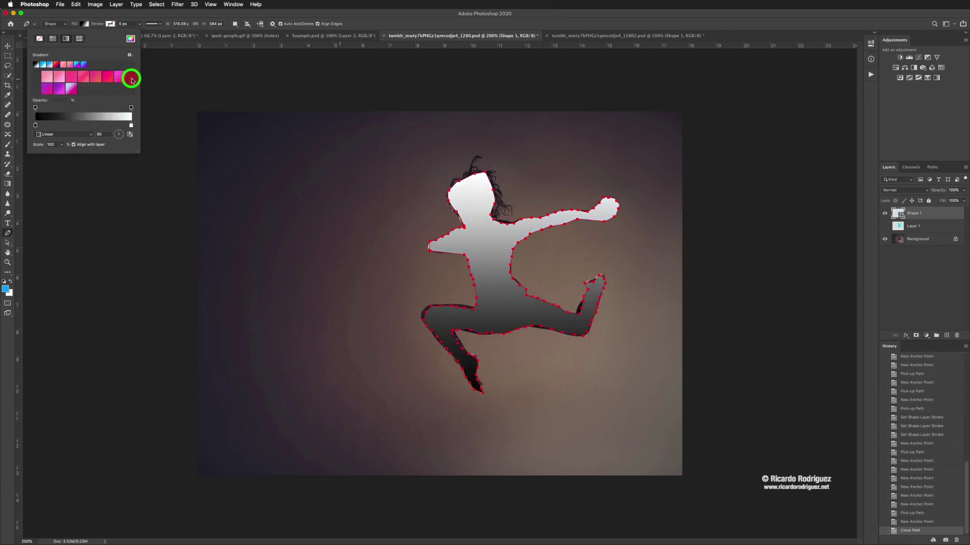
pyautogui.click(91, 89)
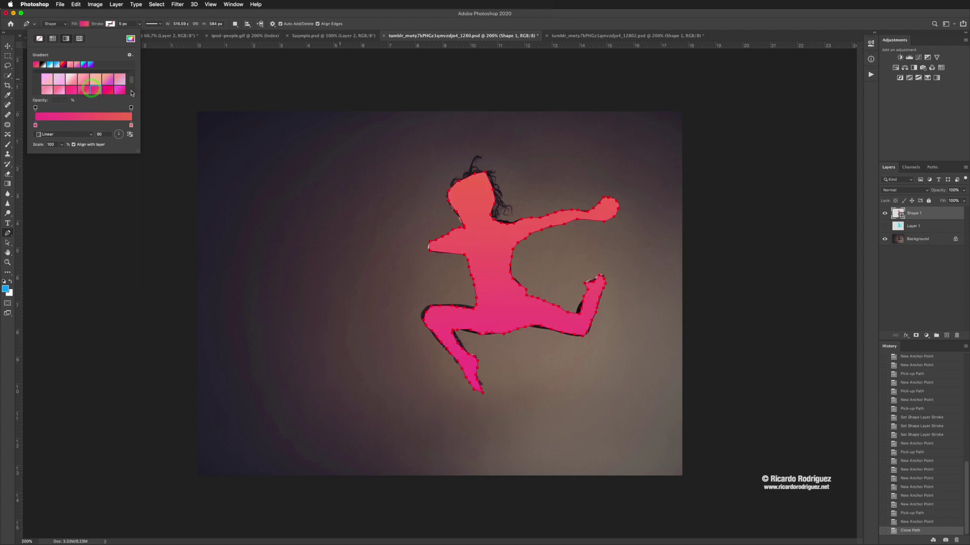
# Fill the silhouette with the turquoise to light-green preset from the Greens group and enlarge the fill options panel to show all gradient groups
pyautogui.moveTo(131, 80); pyautogui.dragTo(131, 87)
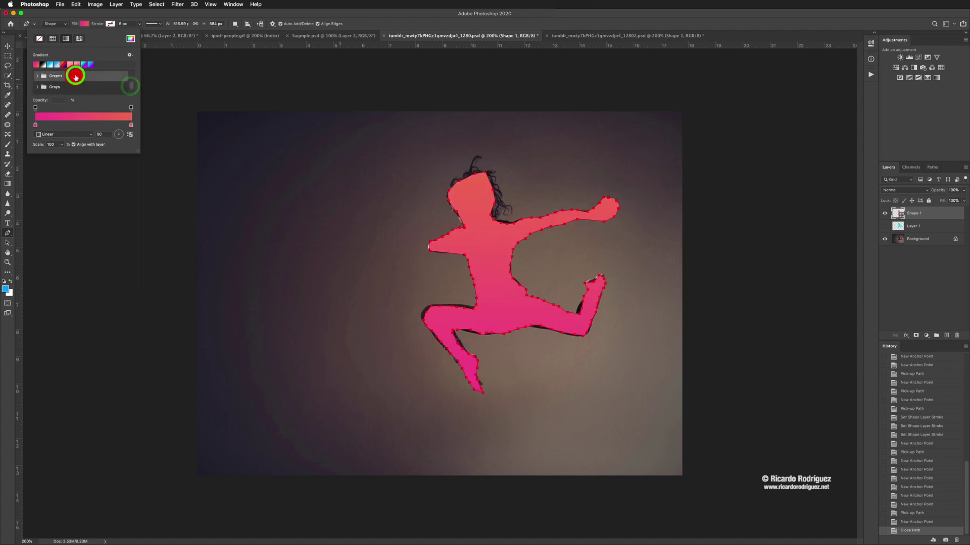
pyautogui.click(37, 76)
pyautogui.click(94, 88)
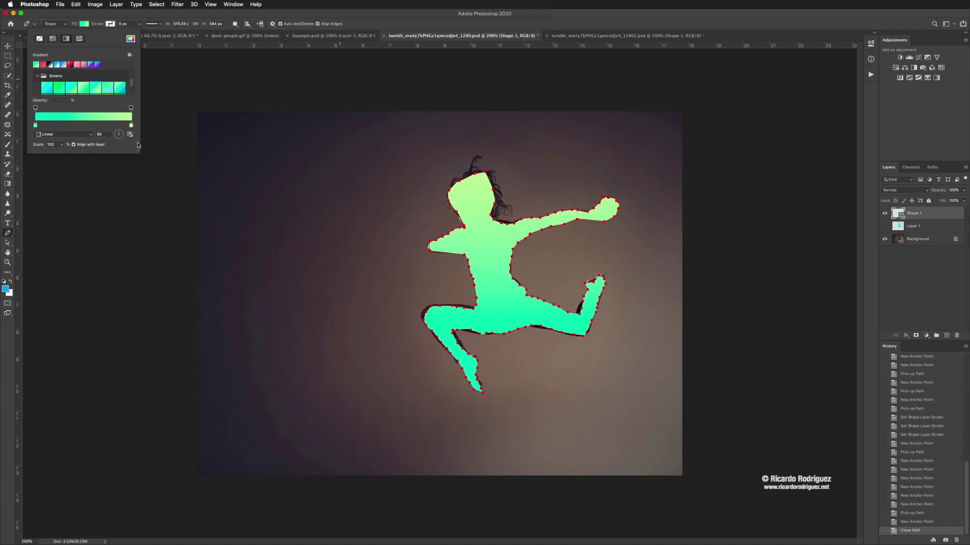
pyautogui.moveTo(136, 153); pyautogui.dragTo(352, 420)
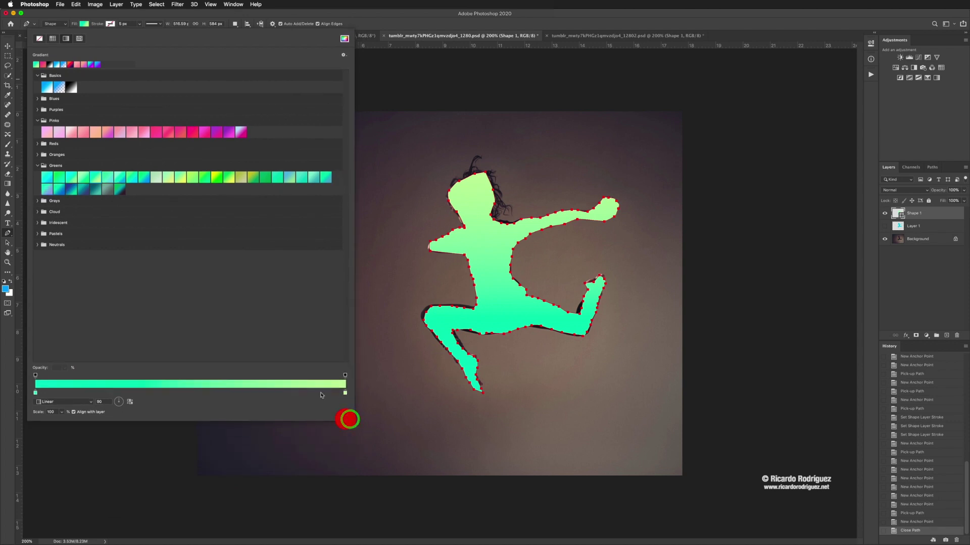
# Try the olive-yellow to green preset from the Greens group and view its green end stop's color without changing it
pyautogui.click(255, 179)
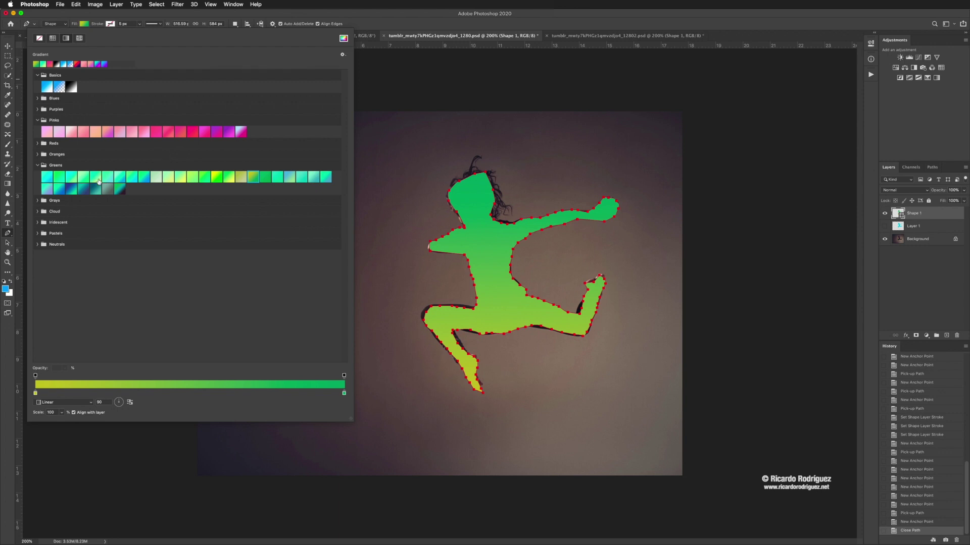
pyautogui.doubleClick(344, 393)
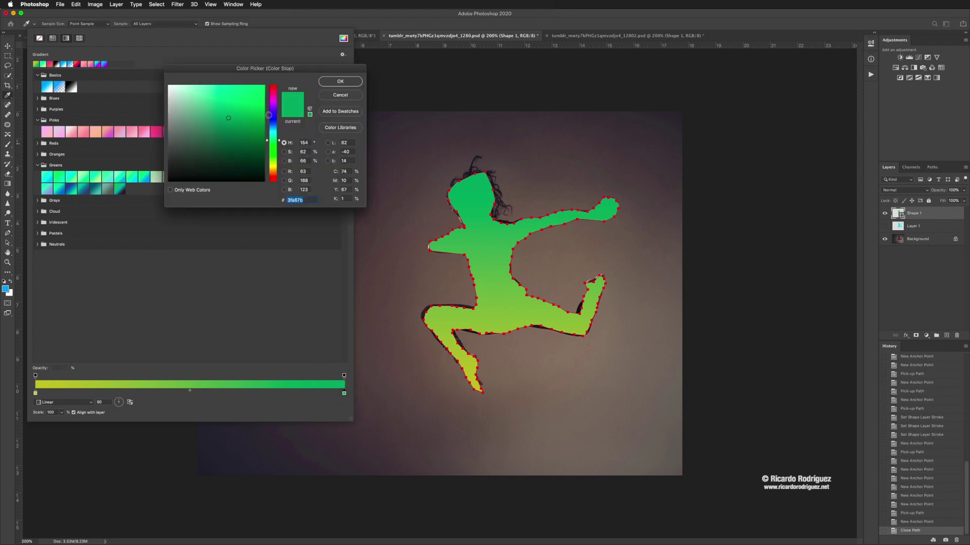
pyautogui.click(343, 95)
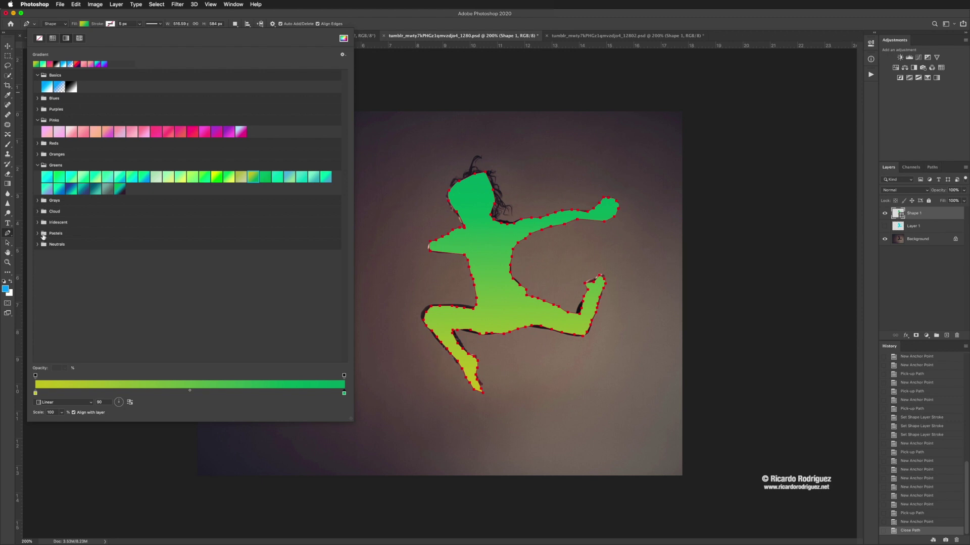
# Apply the first Pastels gradient, lavender to pink, to the silhouette and change its style to Radial
pyautogui.click(38, 233)
pyautogui.click(47, 245)
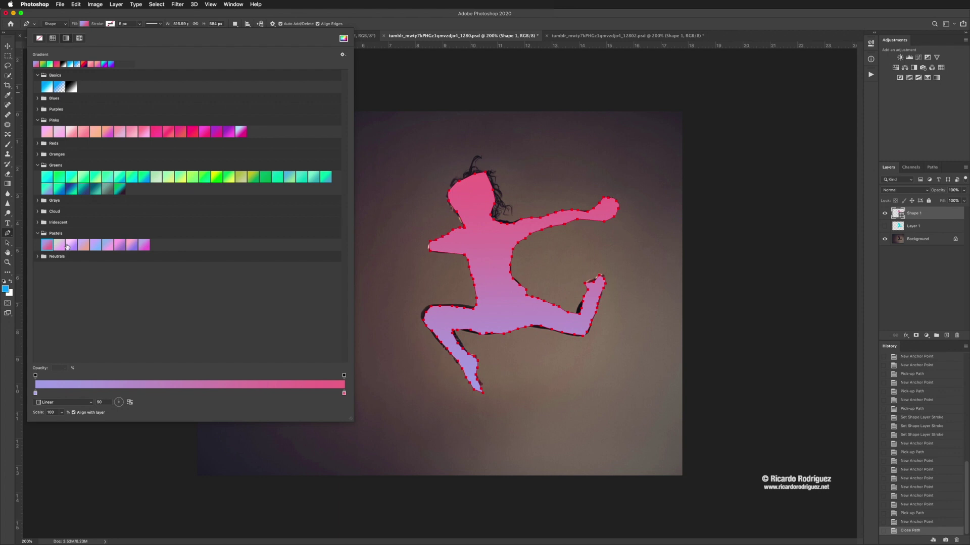
pyautogui.click(60, 404)
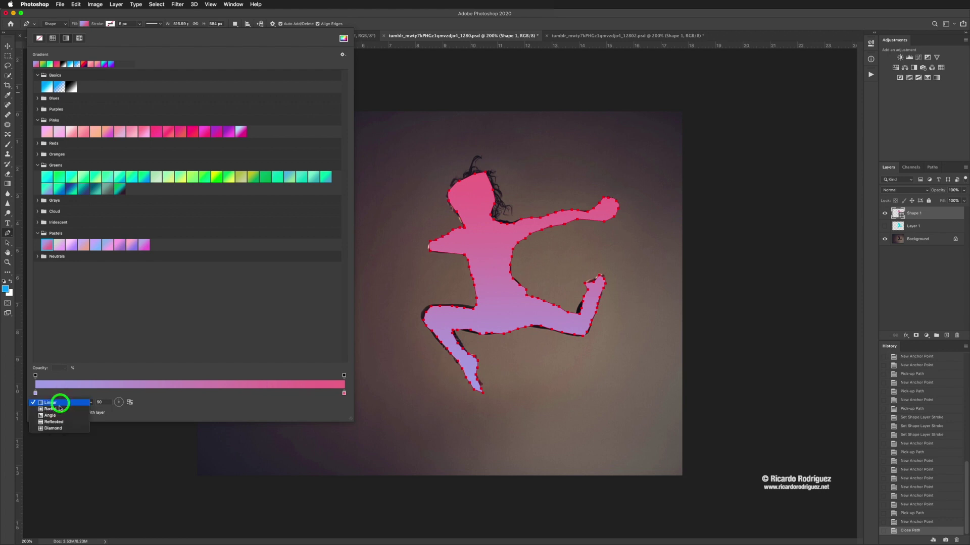
pyautogui.click(58, 416)
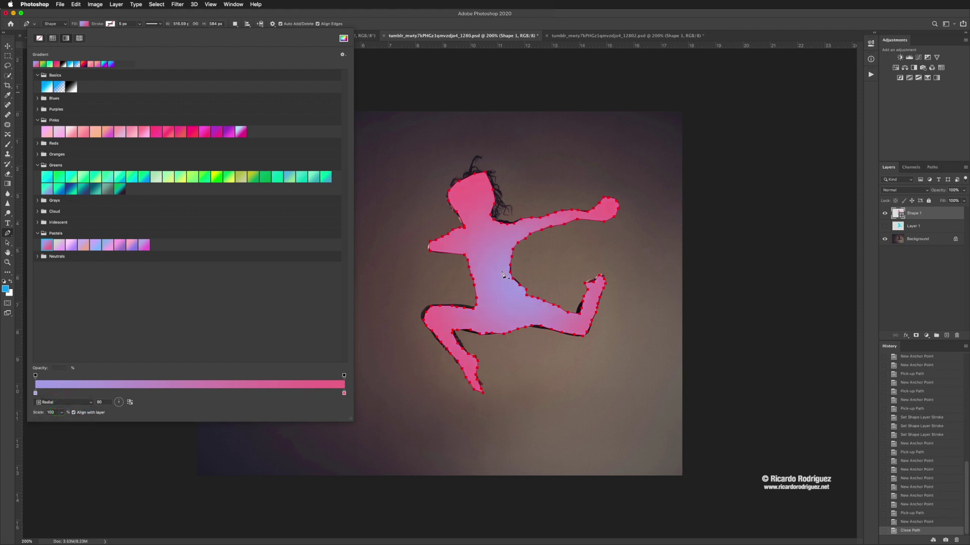
# Try the Angle, Reflected and Diamond gradient styles on the silhouette, keeping Diamond selected
pyautogui.click(52, 403)
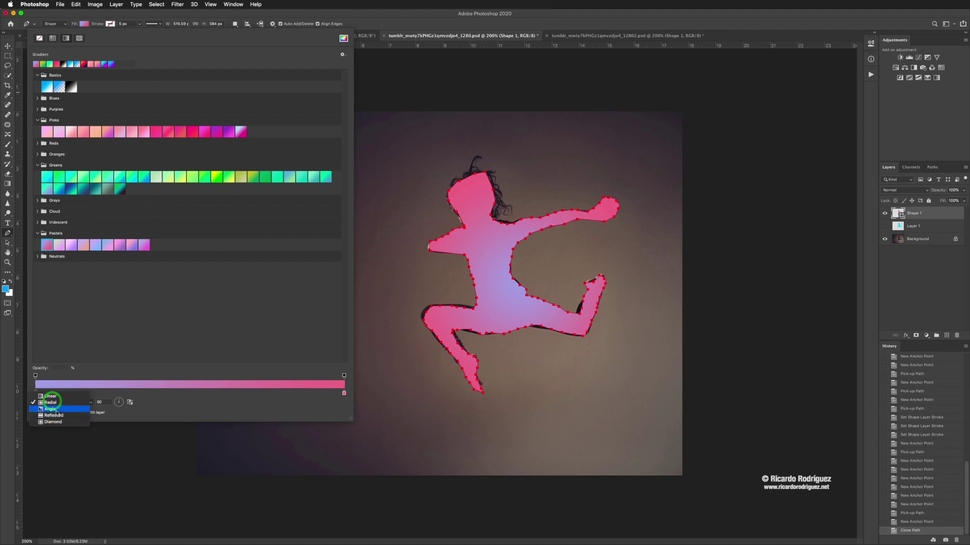
pyautogui.click(56, 408)
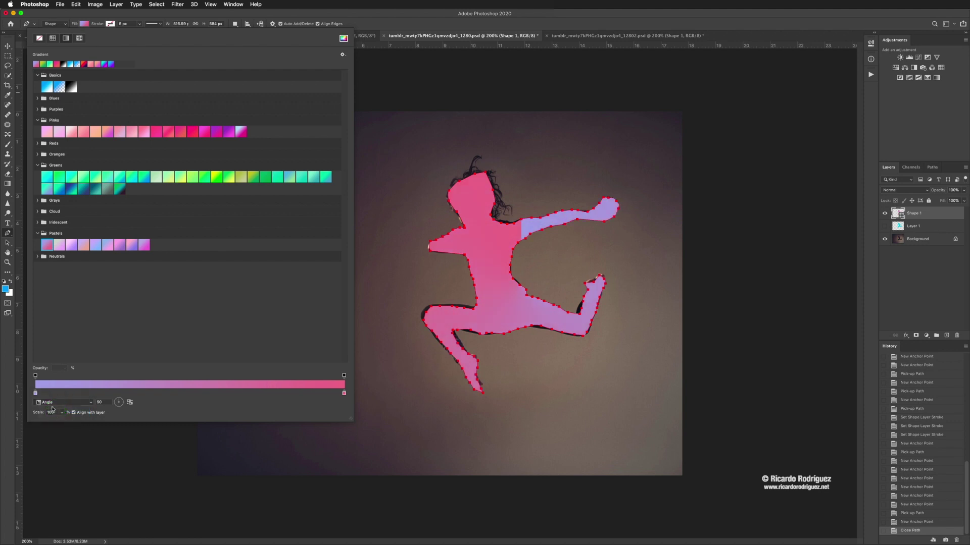
pyautogui.click(53, 403)
pyautogui.click(55, 408)
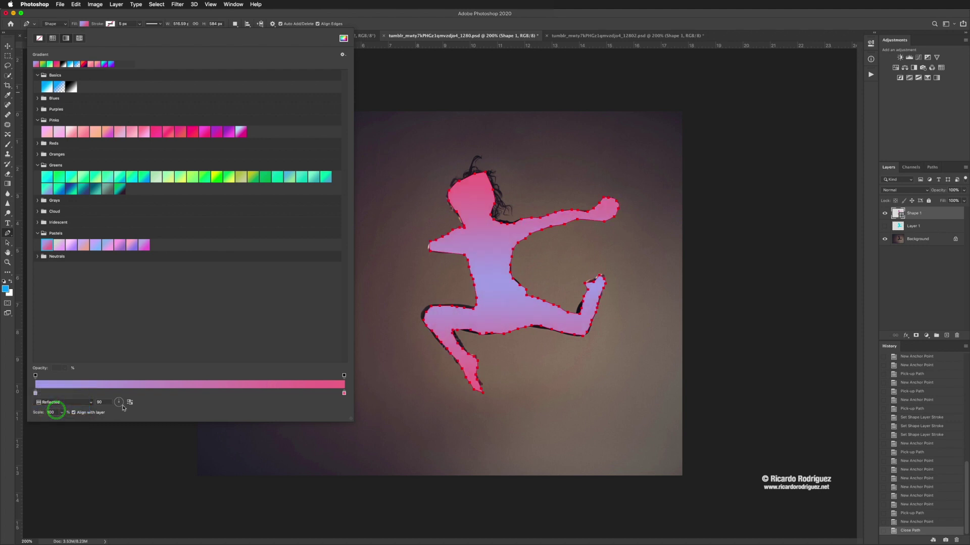
pyautogui.click(71, 403)
pyautogui.click(71, 409)
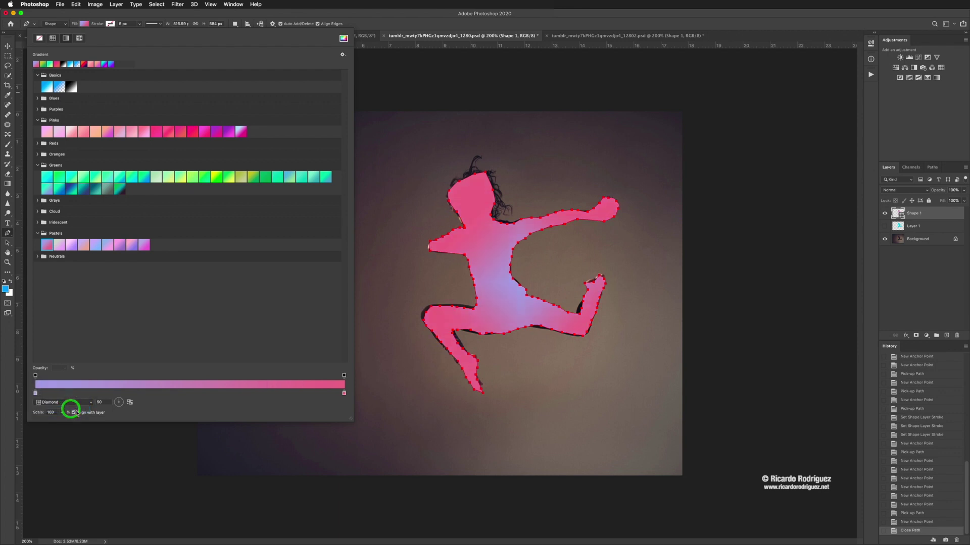
pyautogui.click(62, 405)
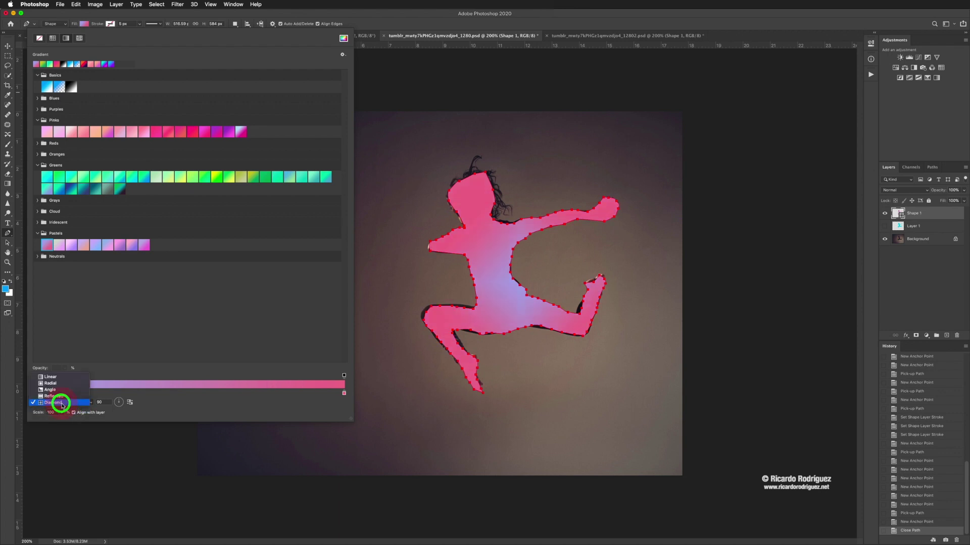
pyautogui.click(69, 404)
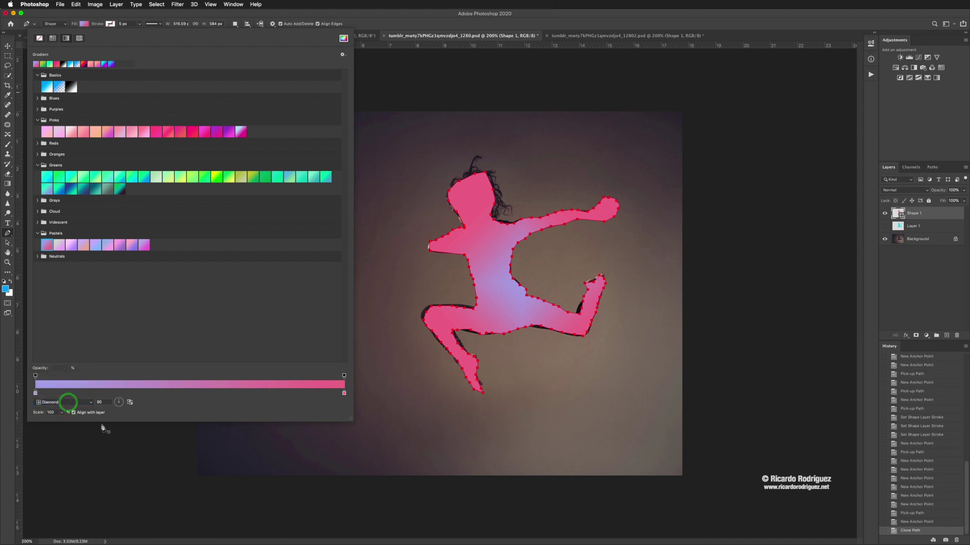
# Rotate the diamond gradient, then switch its style back to Linear and set the angle to -134 degrees
pyautogui.moveTo(118, 400); pyautogui.dragTo(130, 402)
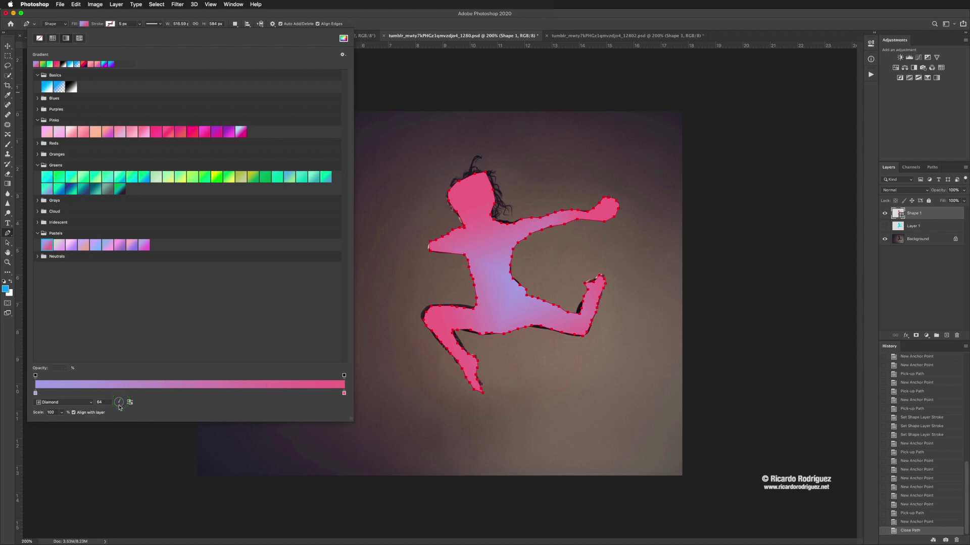
pyautogui.click(83, 400)
pyautogui.click(64, 380)
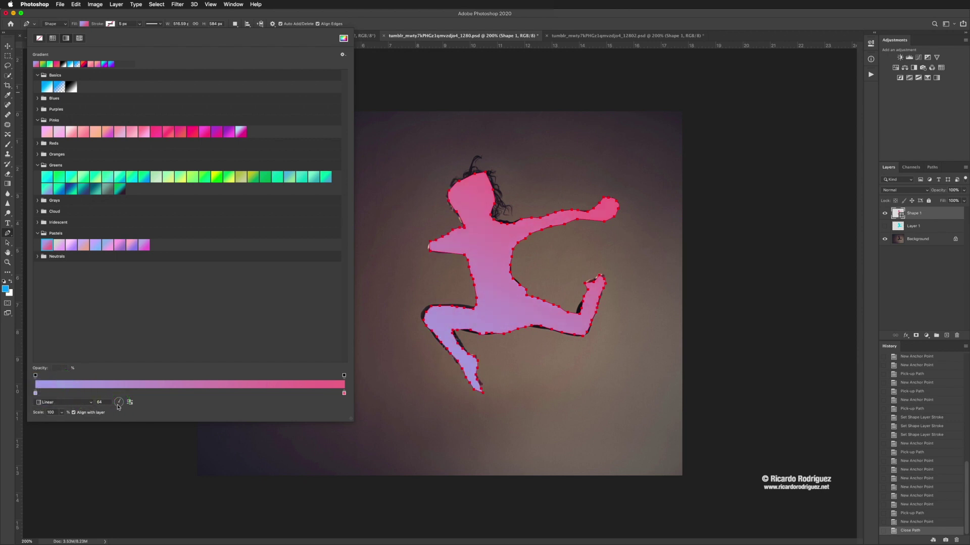
pyautogui.moveTo(120, 402); pyautogui.dragTo(126, 411)
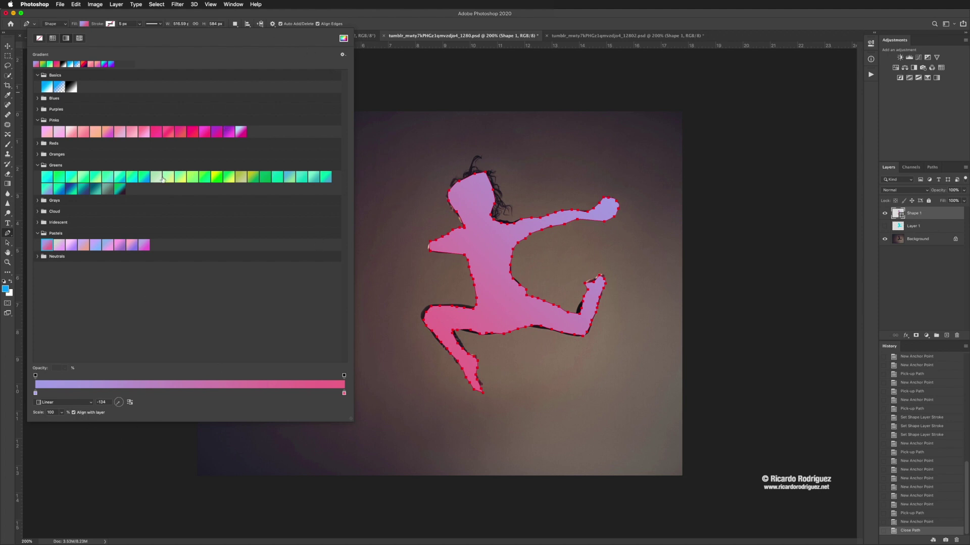
# Switch the silhouette's fill to a pattern, try several Trees patterns and apply the third Water pattern
pyautogui.click(79, 38)
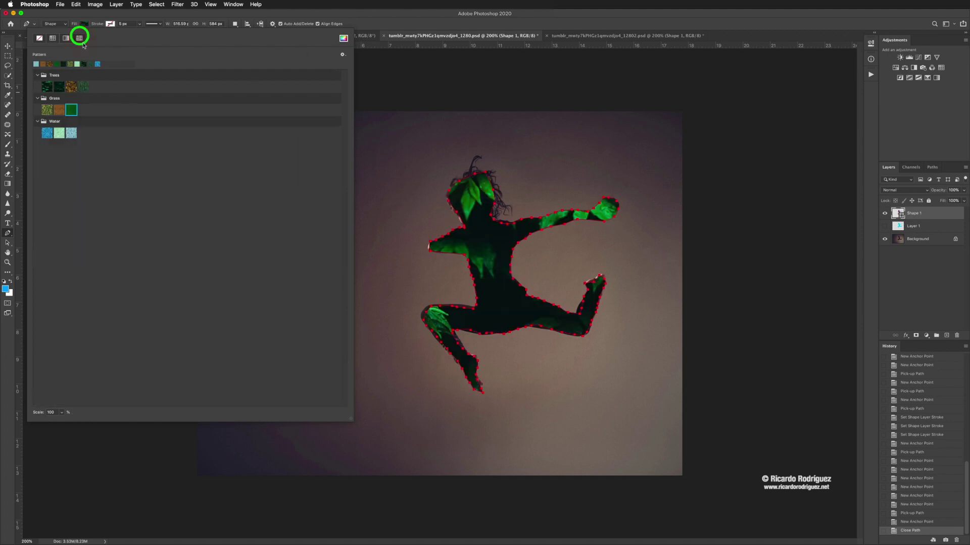
pyautogui.click(49, 88)
pyautogui.click(71, 86)
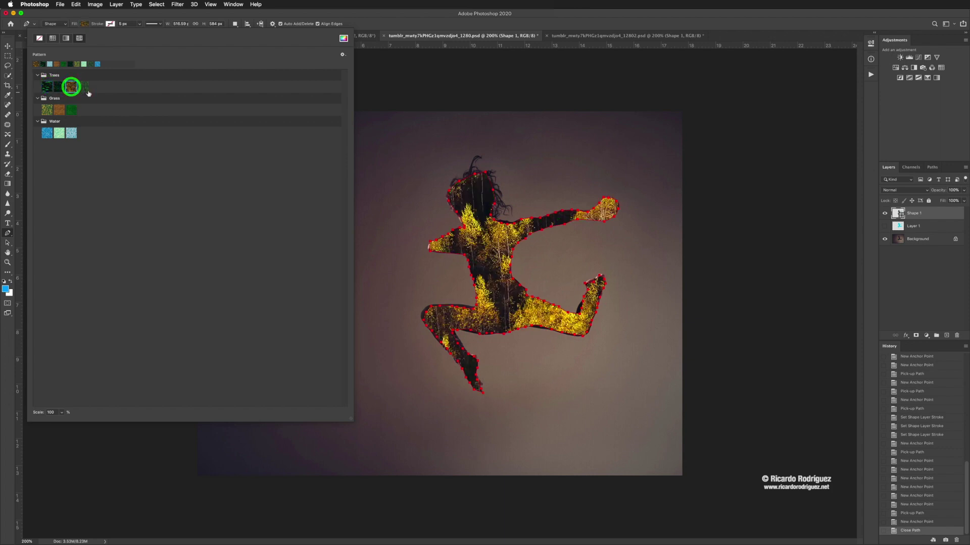
pyautogui.click(84, 88)
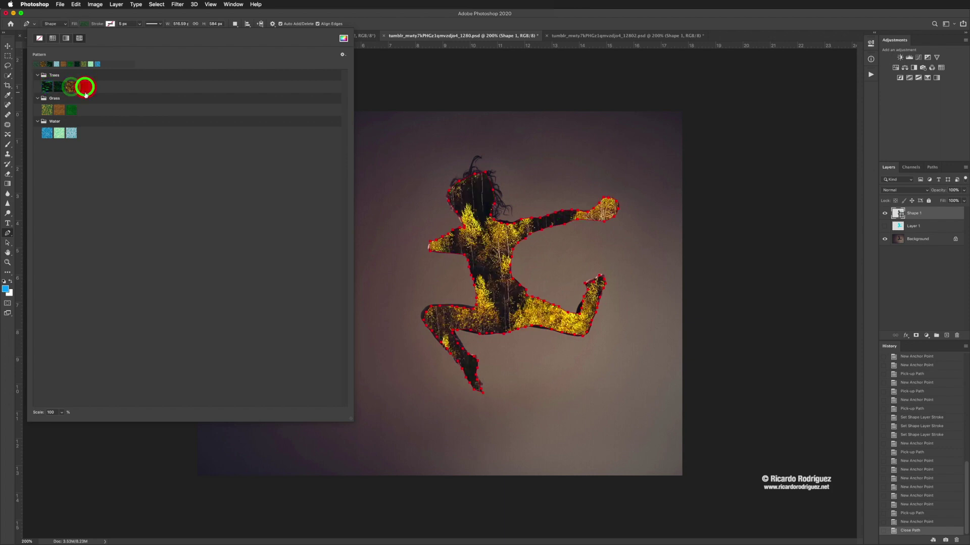
pyautogui.click(69, 134)
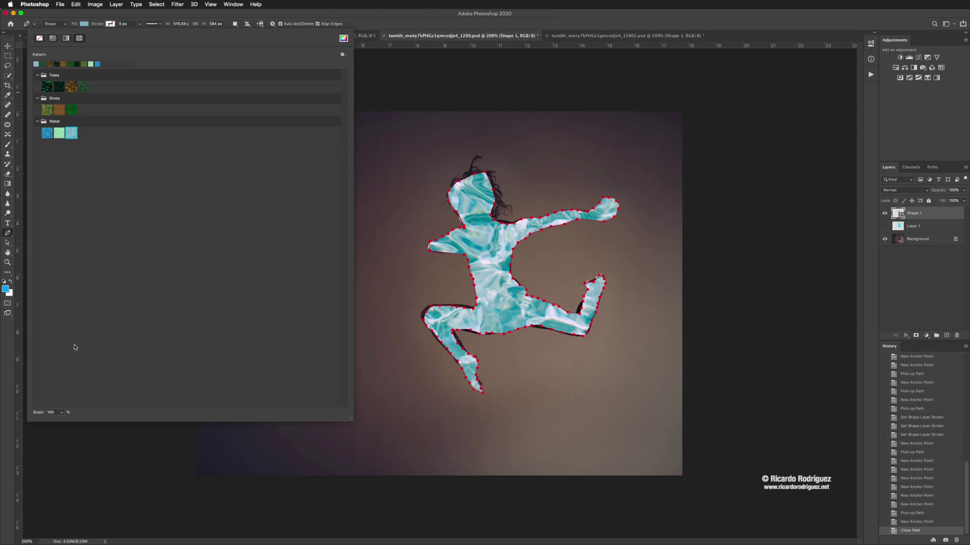
# Reduce the pattern scale to 58% and change the silhouette's fill to the green Grass pattern
pyautogui.click(62, 415)
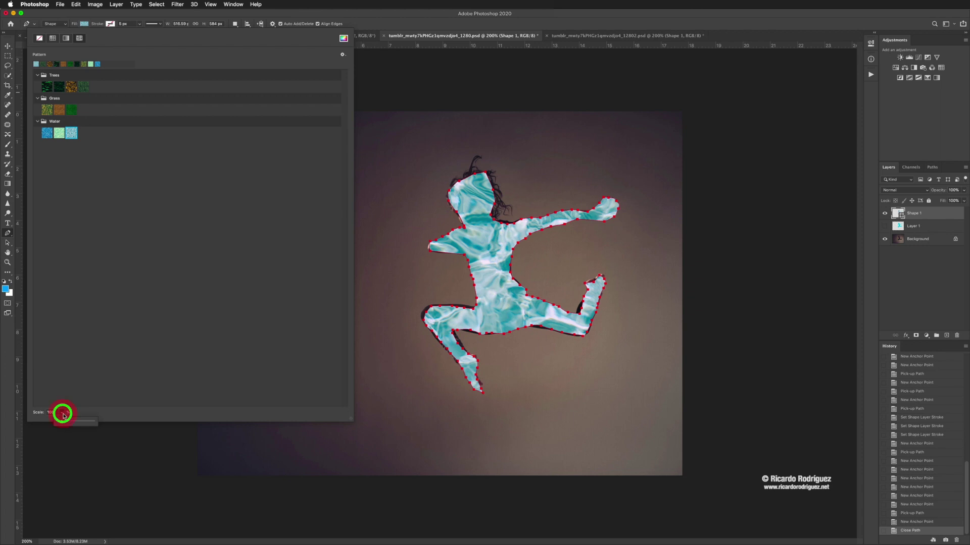
pyautogui.moveTo(61, 420); pyautogui.dragTo(62, 423)
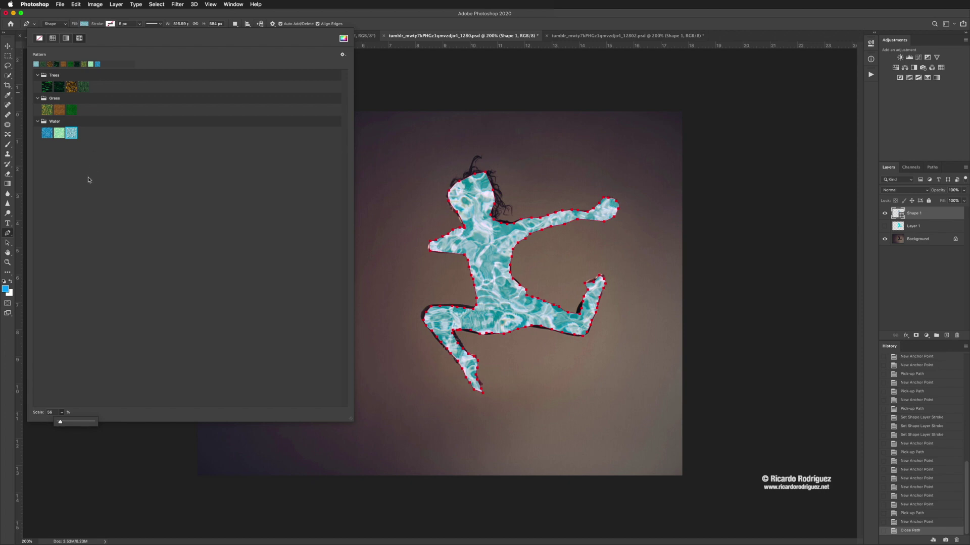
pyautogui.click(72, 110)
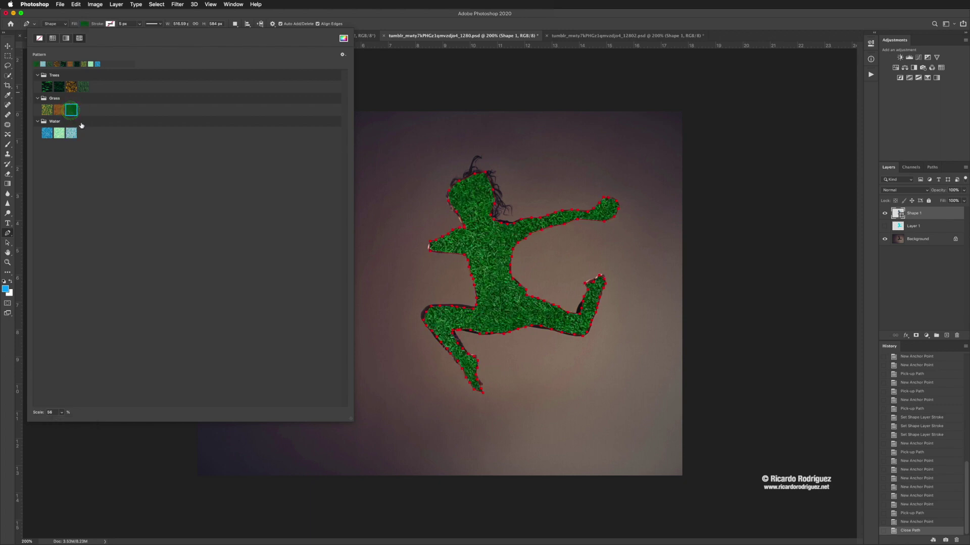
# Try several recently used patterns as the silhouette's fill, including dark leaves and brown grass, and apply the blue Water pattern
pyautogui.click(343, 55)
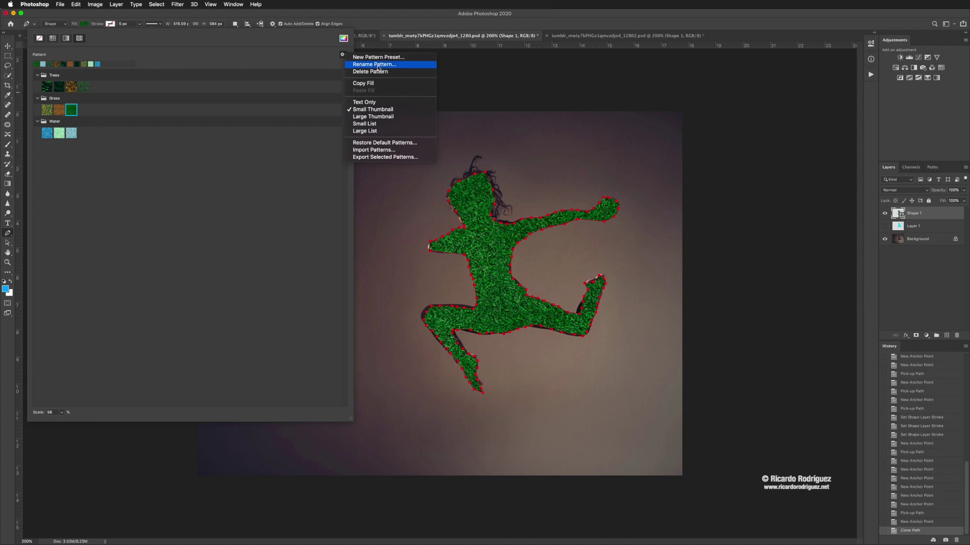
pyautogui.click(155, 96)
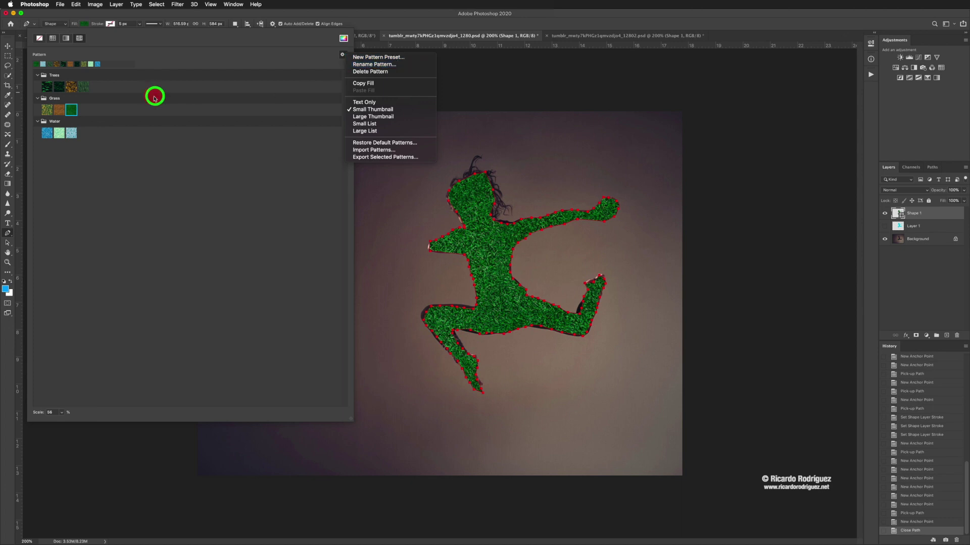
pyautogui.click(63, 65)
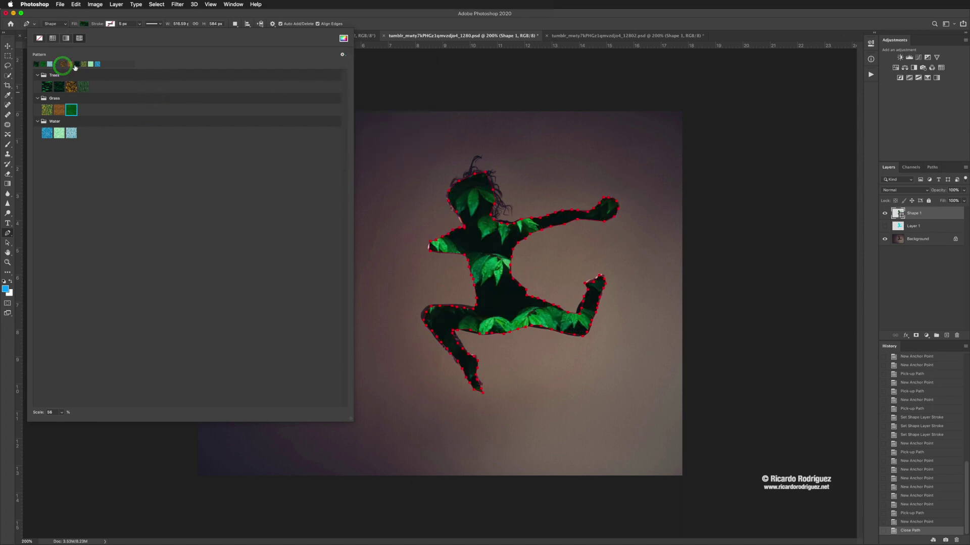
pyautogui.click(76, 65)
pyautogui.click(82, 64)
pyautogui.click(86, 65)
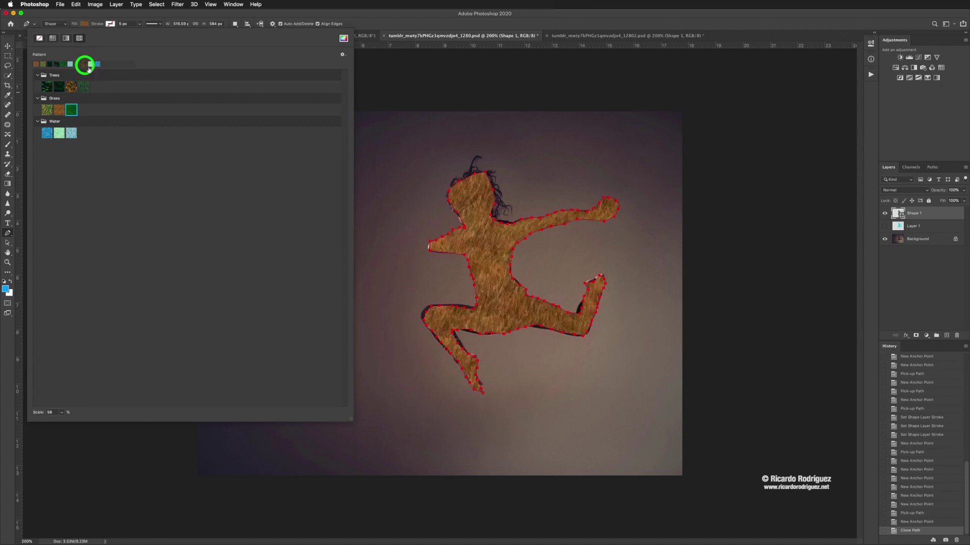
pyautogui.click(96, 65)
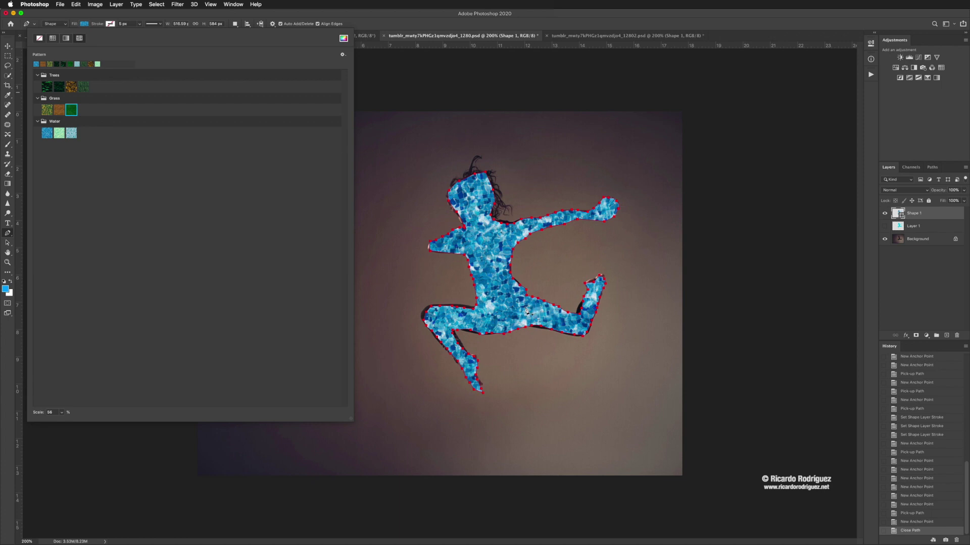
pyautogui.click(62, 24)
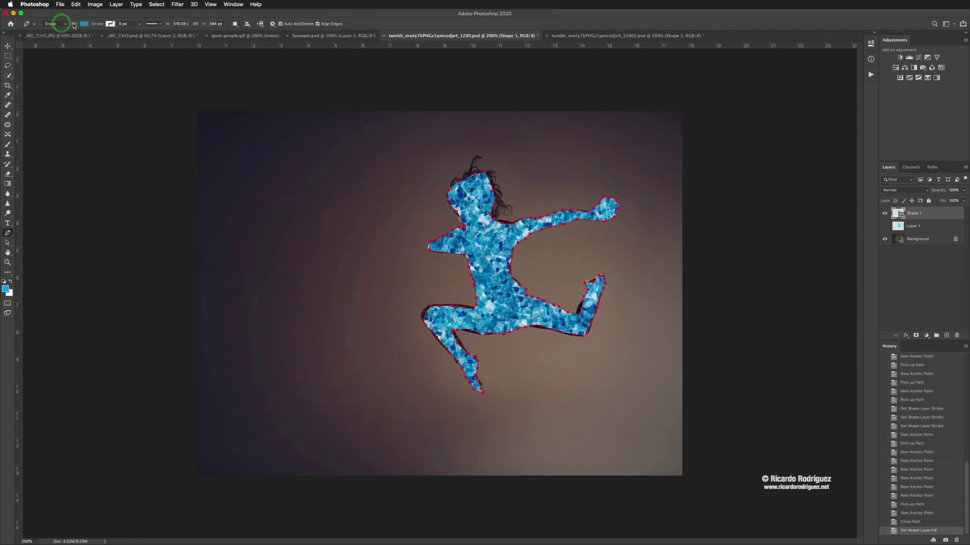
pyautogui.click(84, 24)
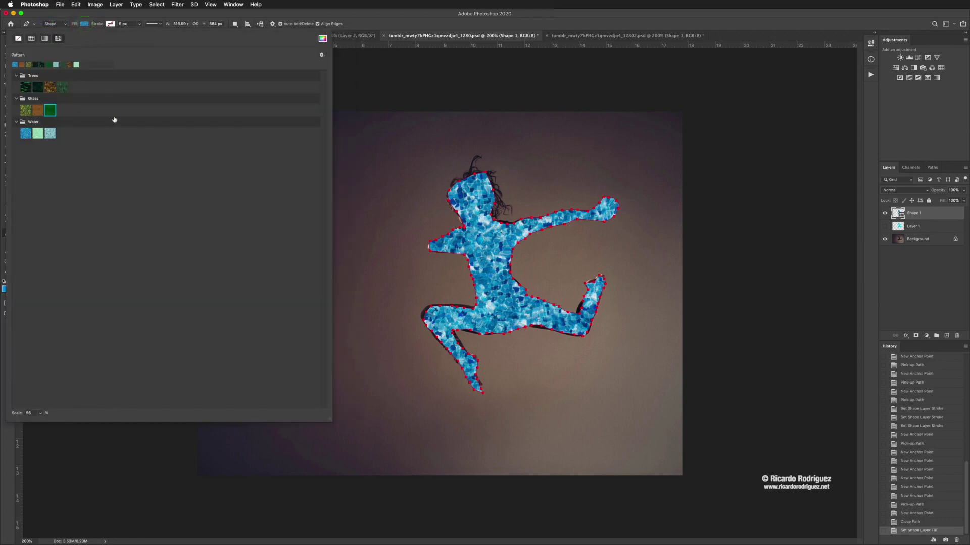
pyautogui.click(84, 23)
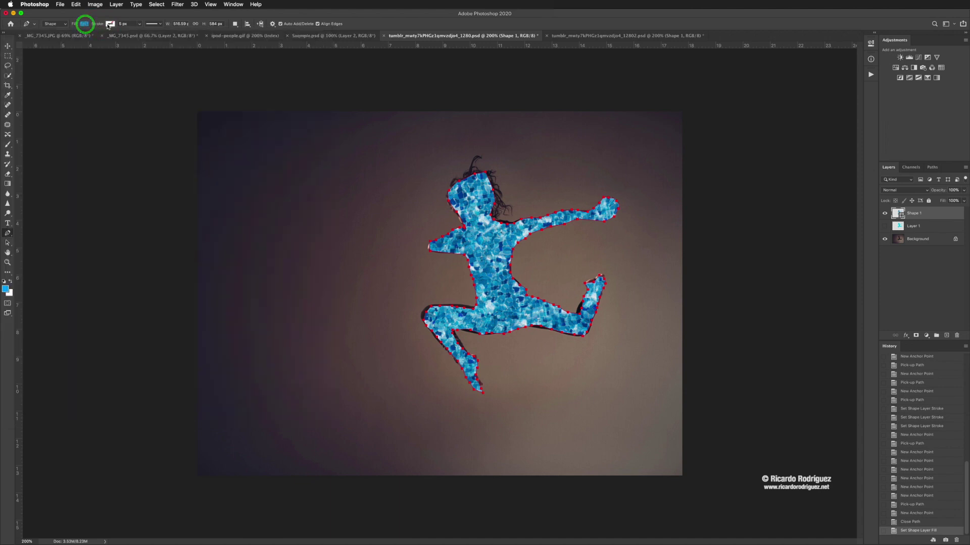
# Switch the silhouette's stroke to a linear gradient and apply the pink, teal and purple preset from the Iridescent group
pyautogui.click(109, 24)
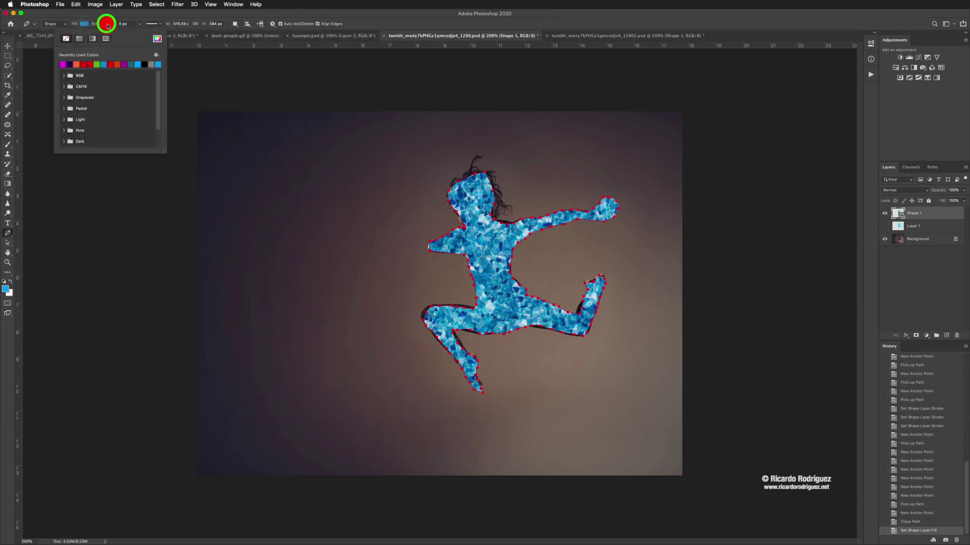
pyautogui.click(79, 38)
pyautogui.click(92, 39)
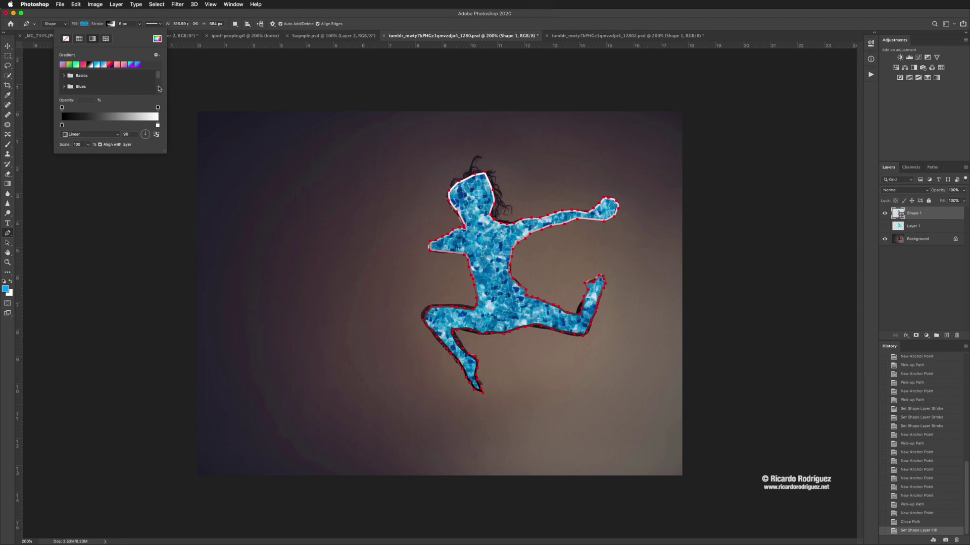
pyautogui.moveTo(167, 150); pyautogui.dragTo(193, 292)
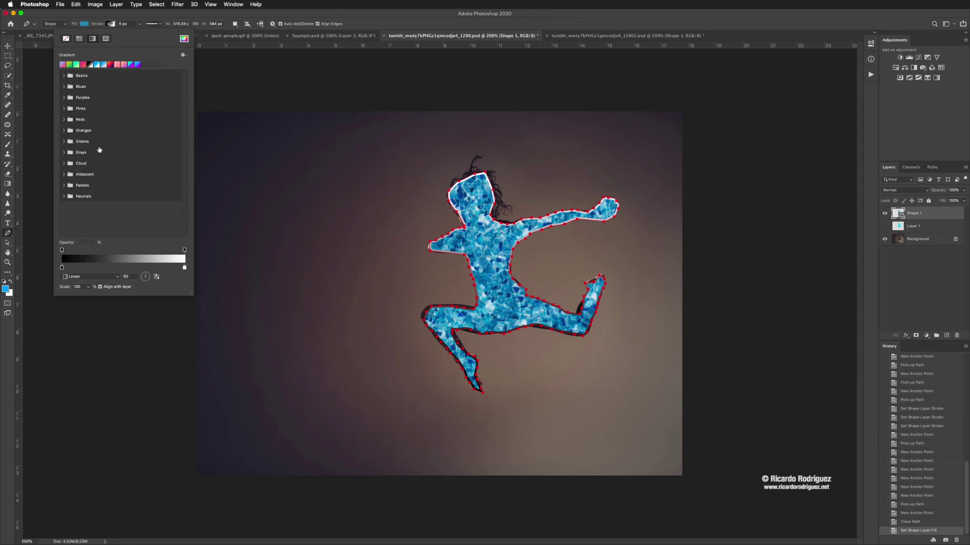
pyautogui.click(65, 174)
pyautogui.click(63, 174)
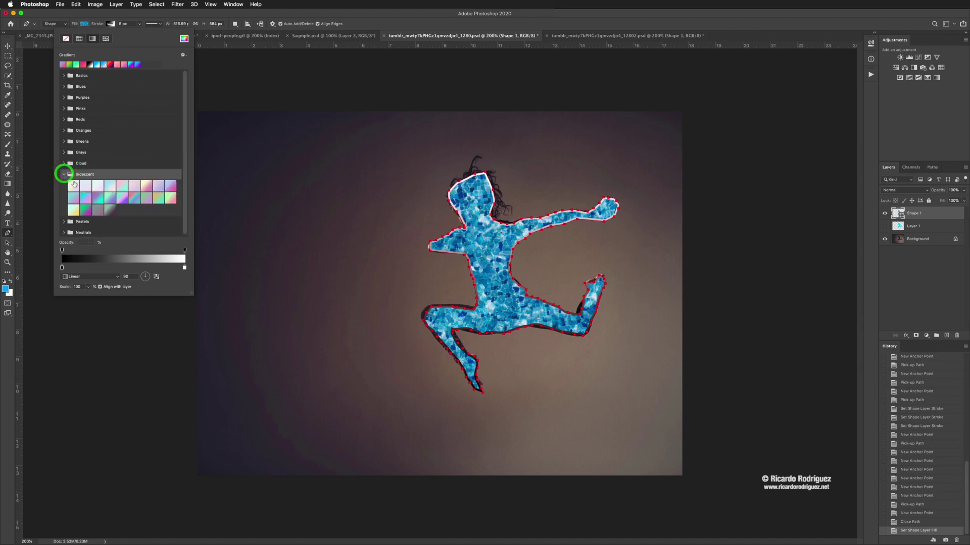
pyautogui.click(134, 198)
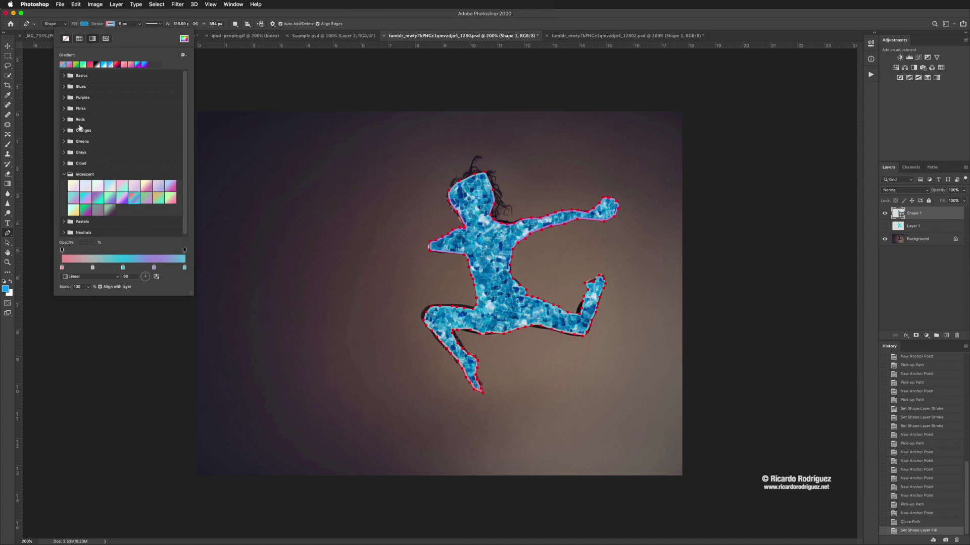
# Remove the silhouette's fill and increase its stroke width to 15.87 px
pyautogui.click(81, 23)
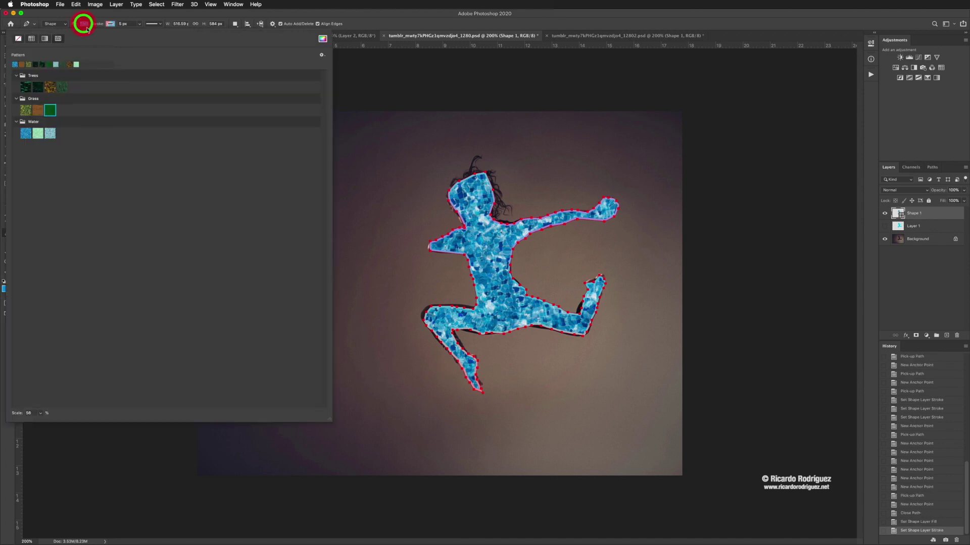
pyautogui.click(81, 24)
pyautogui.click(18, 38)
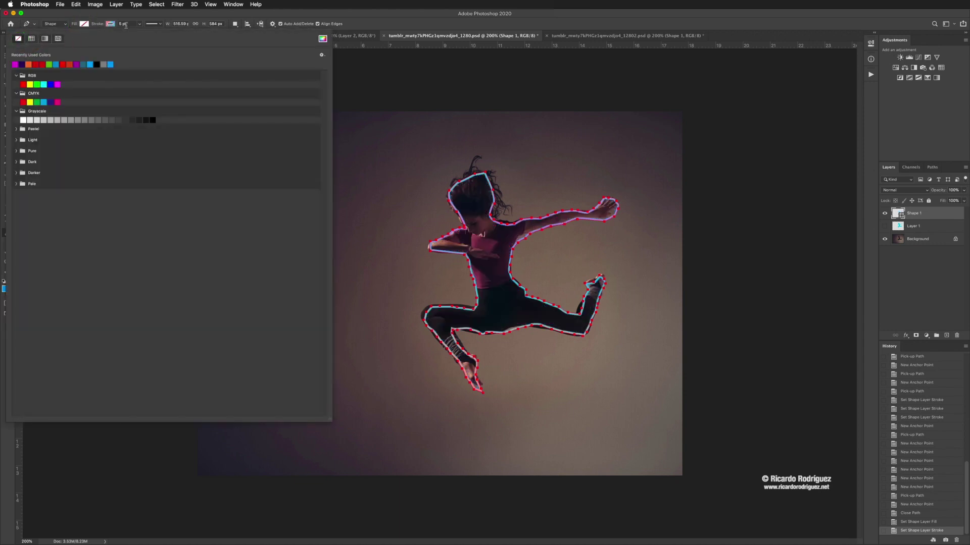
pyautogui.moveTo(140, 24)
pyautogui.mouseDown()
pyautogui.moveTo(160, 38)
pyautogui.moveTo(145, 32)
pyautogui.mouseUp()
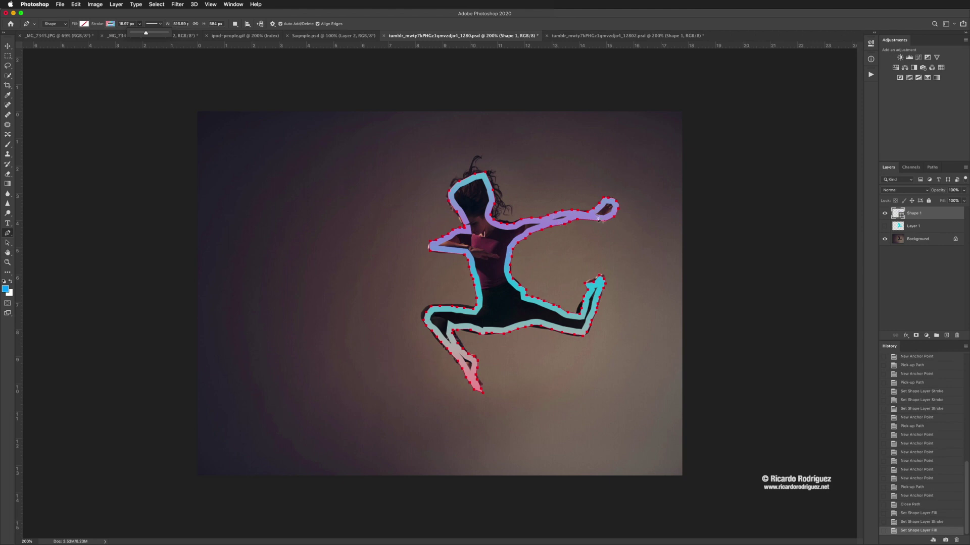
# Try a pattern on the silhouette's stroke, then switch it to a black-to-white linear gradient
pyautogui.click(112, 24)
pyautogui.click(92, 37)
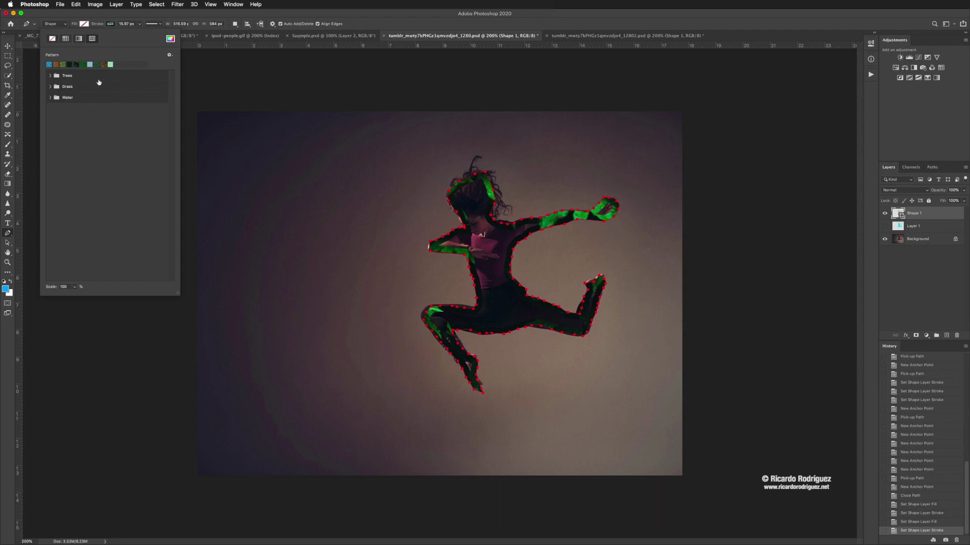
pyautogui.click(78, 39)
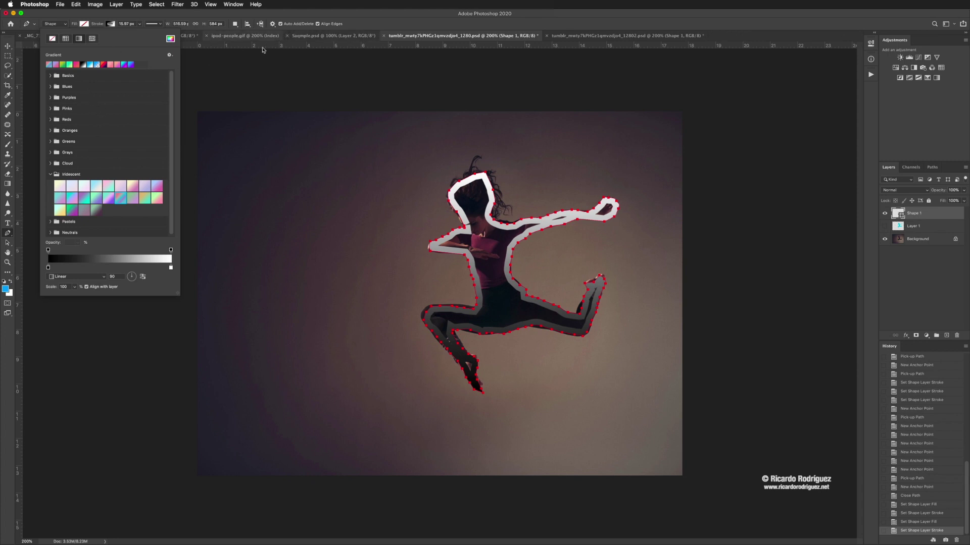
pyautogui.click(218, 39)
# Review the open example documents: the house illustration and photo, iPod silhouettes, painted portrait, outlined dancer and finished dancer silhouette
pyautogui.click(169, 36)
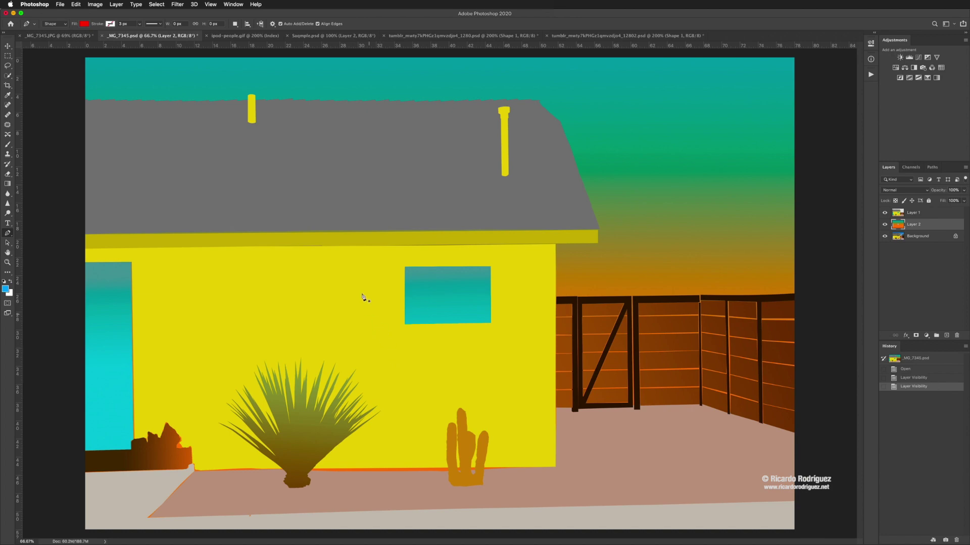
pyautogui.click(67, 36)
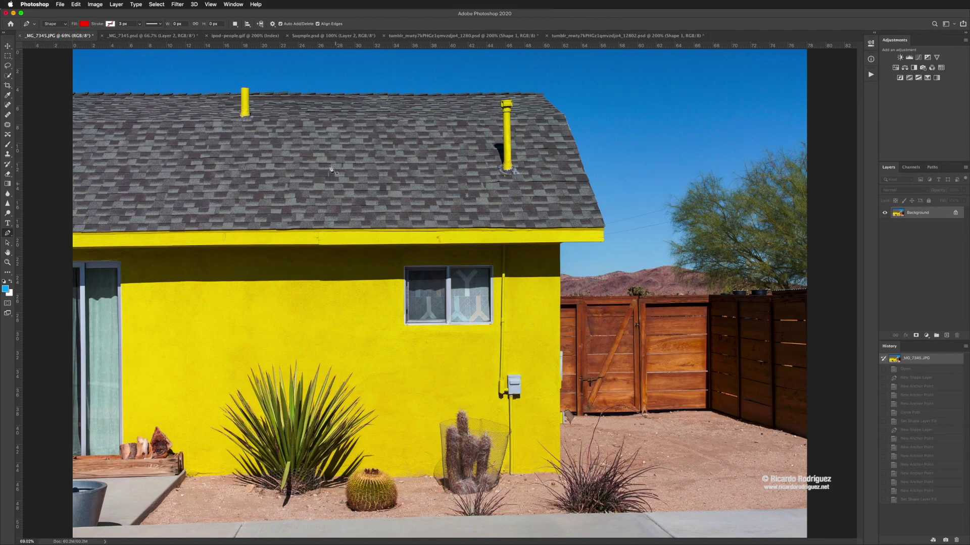
pyautogui.scroll(-5, 332, 170)
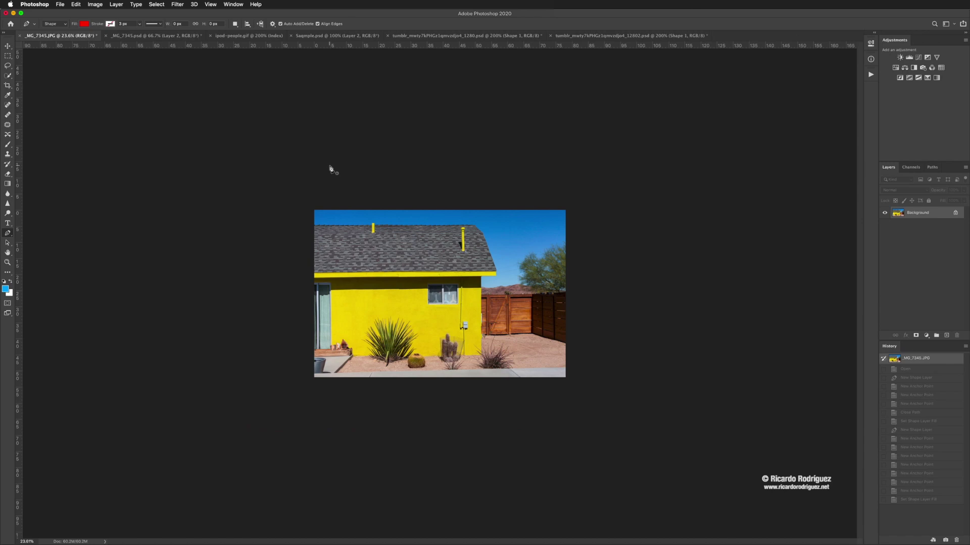
pyautogui.press('super+0')
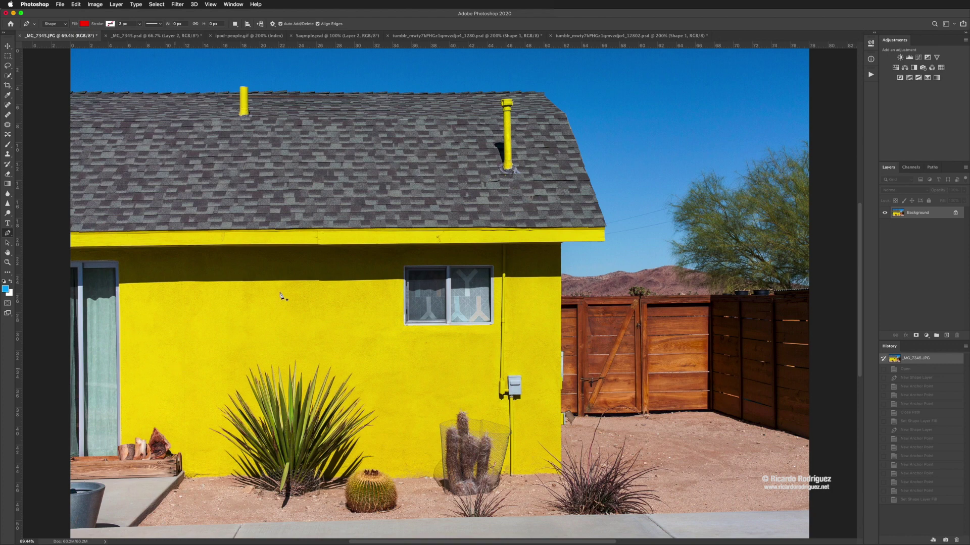
pyautogui.click(236, 36)
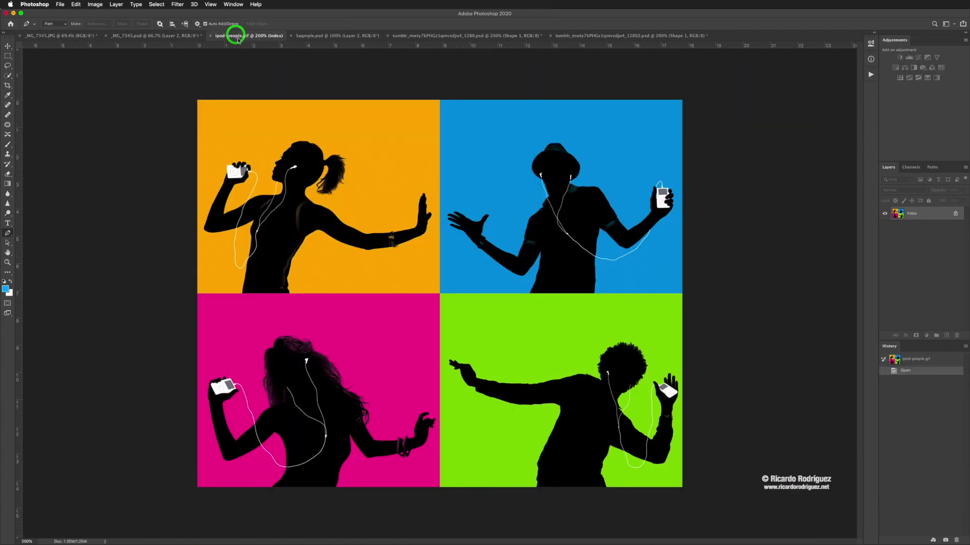
pyautogui.click(343, 35)
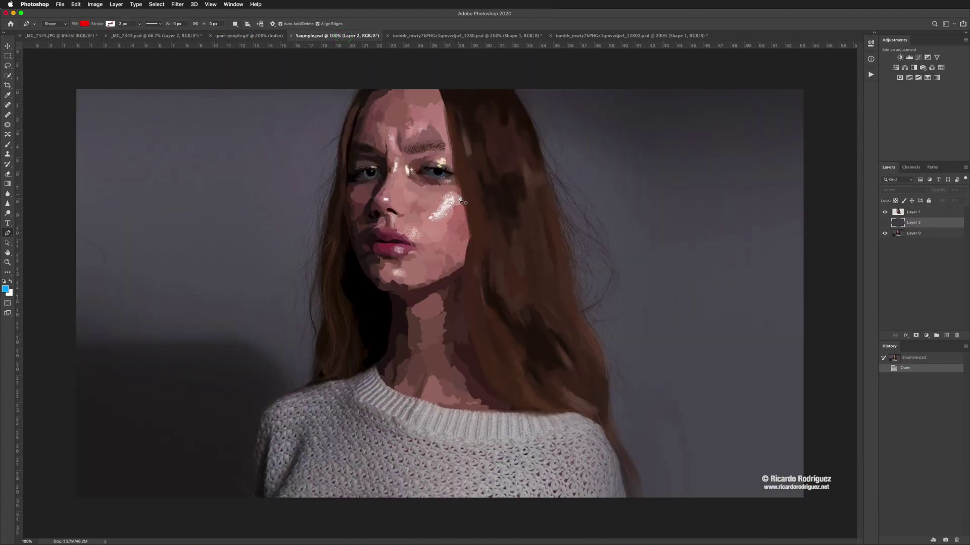
pyautogui.click(409, 35)
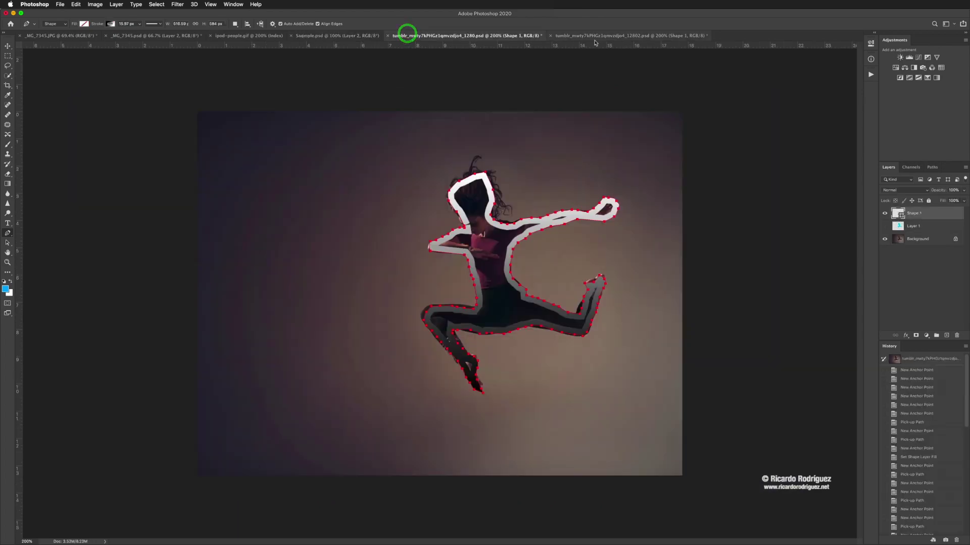
pyautogui.click(591, 35)
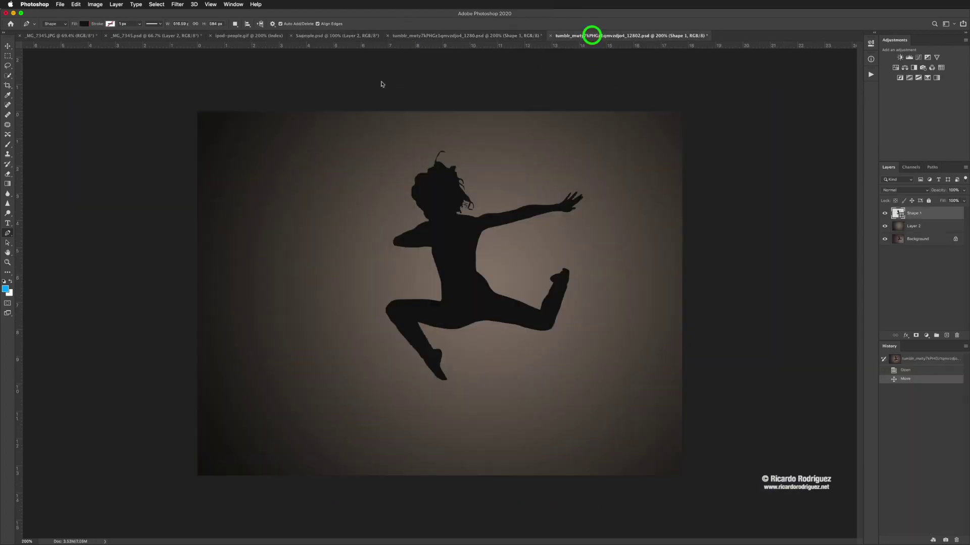
# Compare the flat-colour house illustration _MG_7345.psd with the original photo _MG_7345.JPG
pyautogui.click(126, 35)
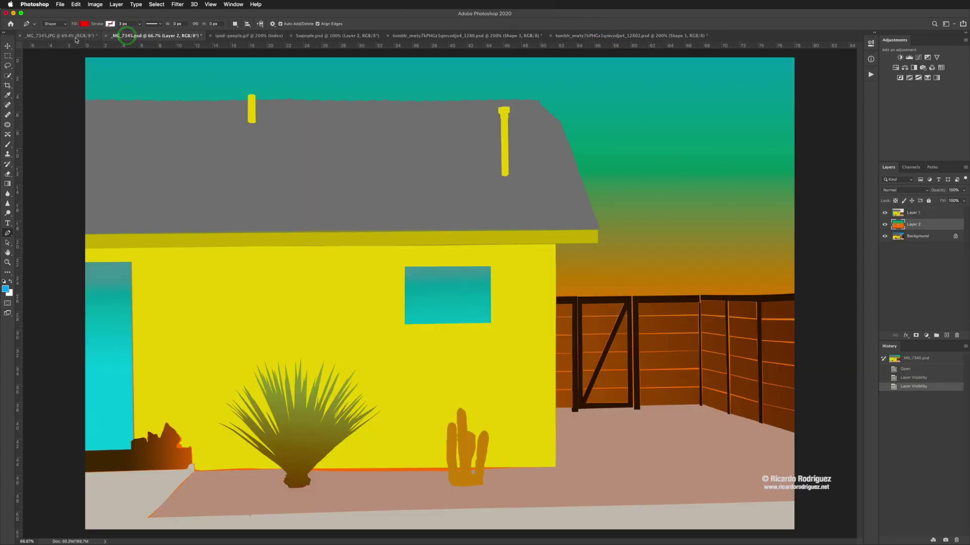
pyautogui.click(75, 36)
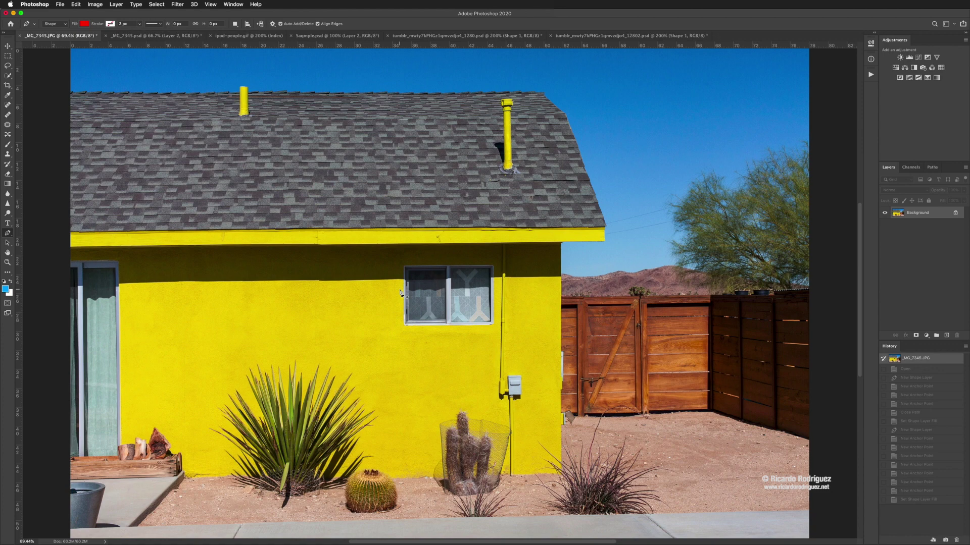
pyautogui.click(126, 36)
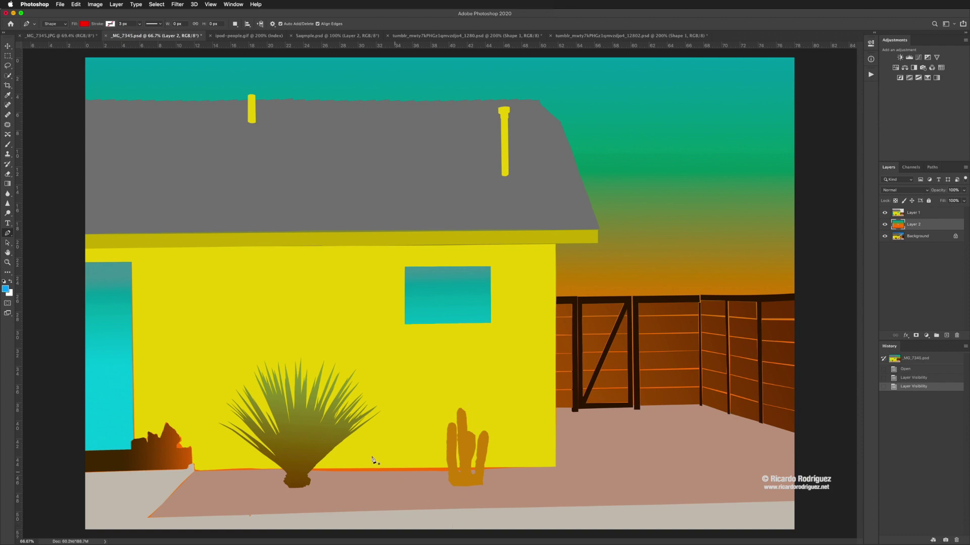
pyautogui.click(84, 35)
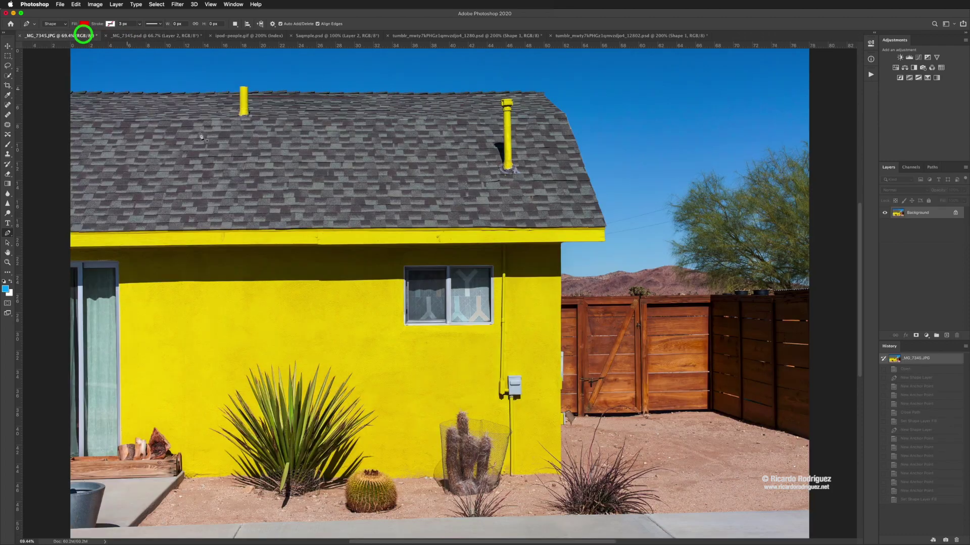